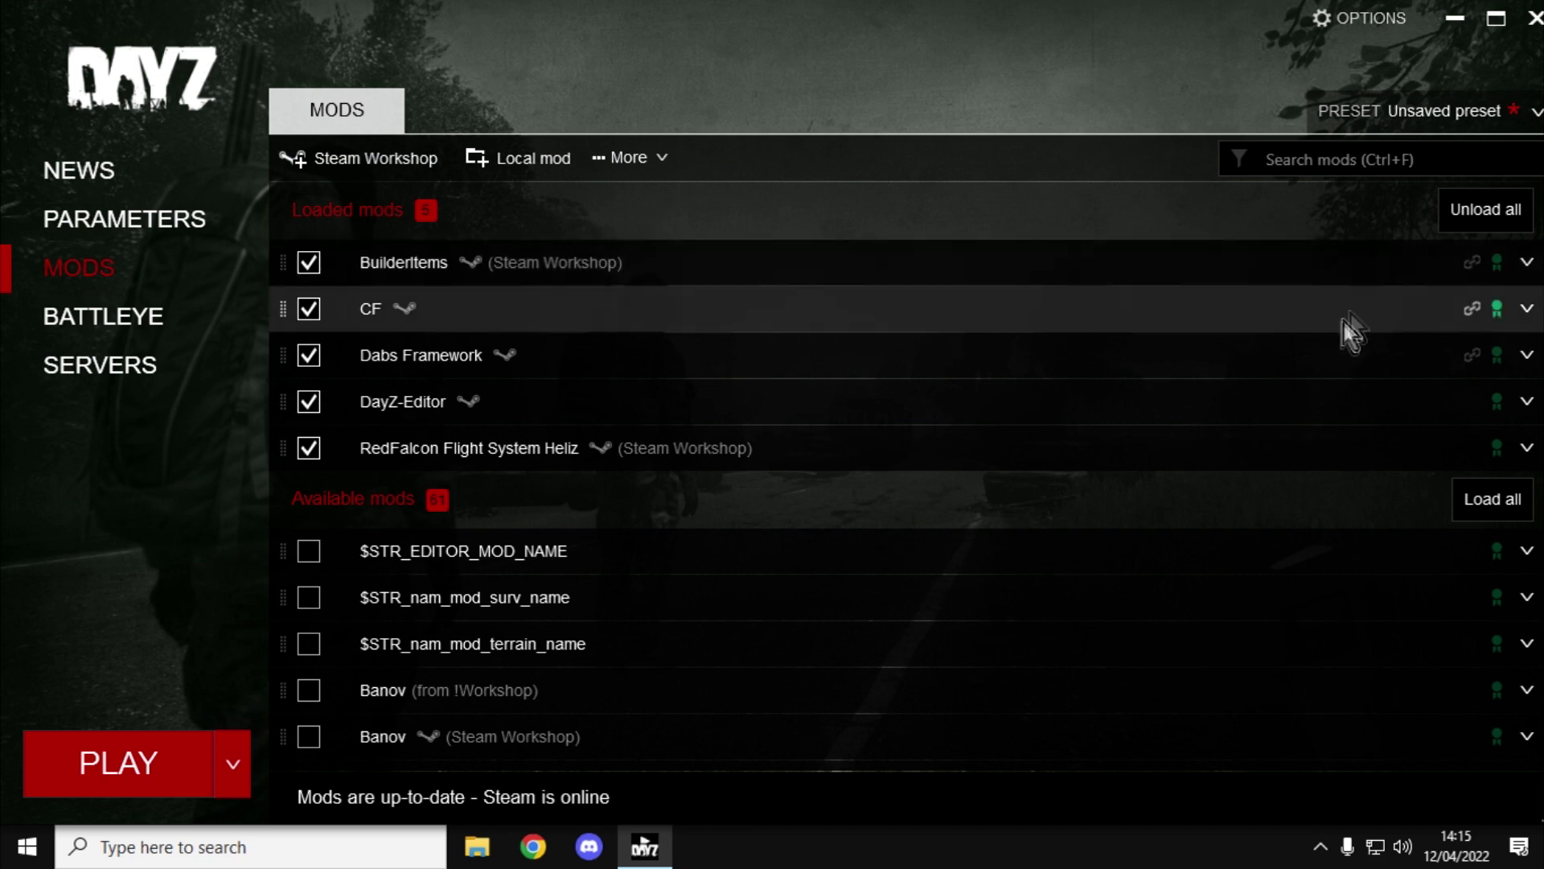
# Step: Unsubscribe from the Steam Workshop version of the Banov mod and delete its files
pyautogui.scroll(-1, 1343, 323)
pyautogui.scroll(-2, 1341, 323)
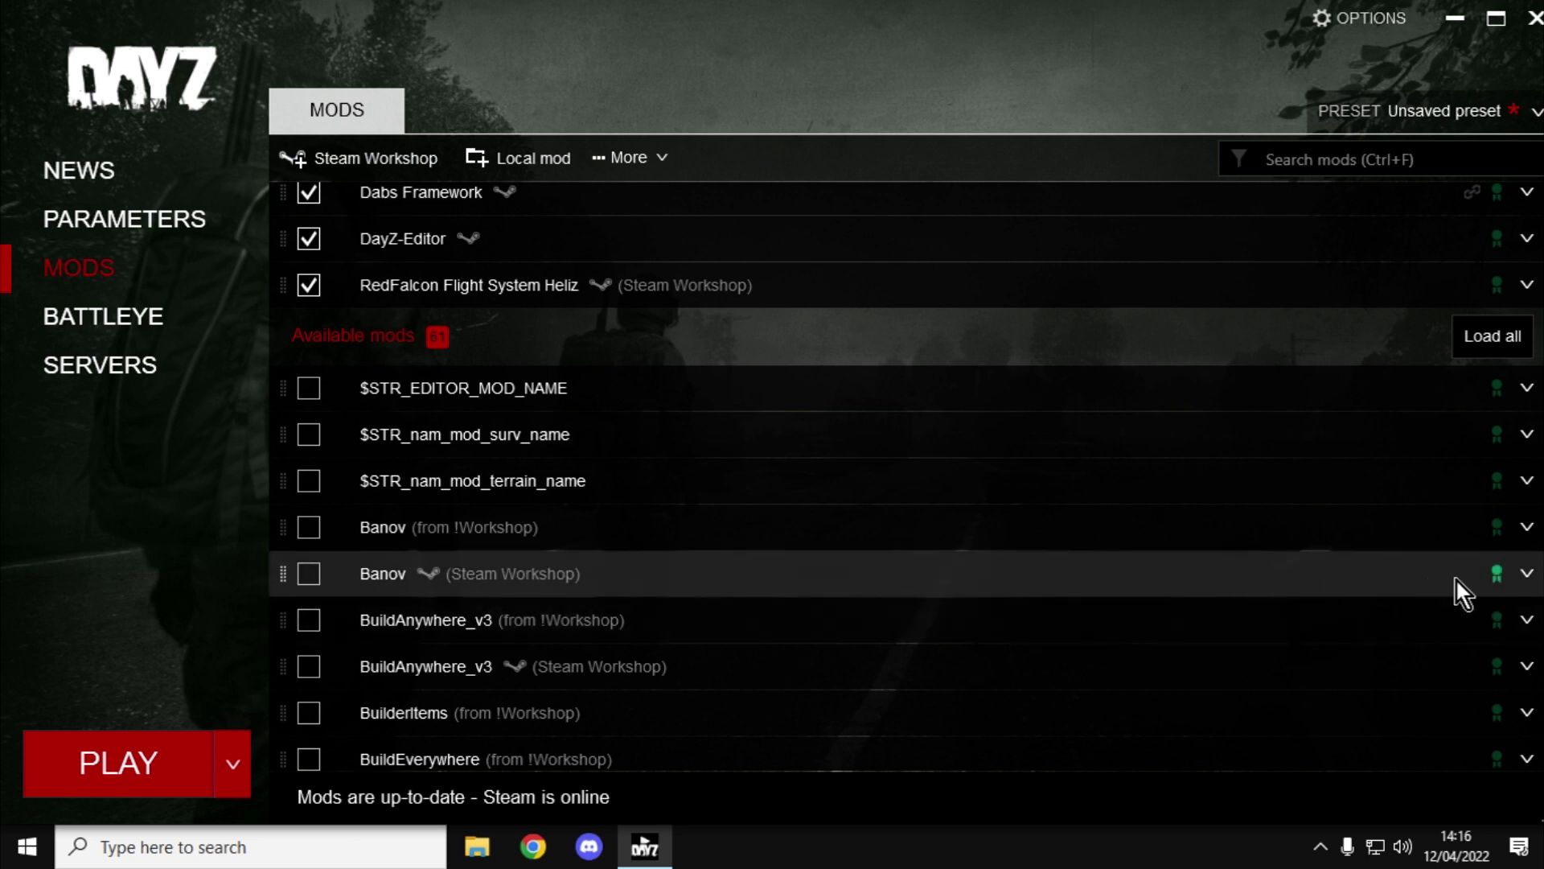
pyautogui.click(1525, 573)
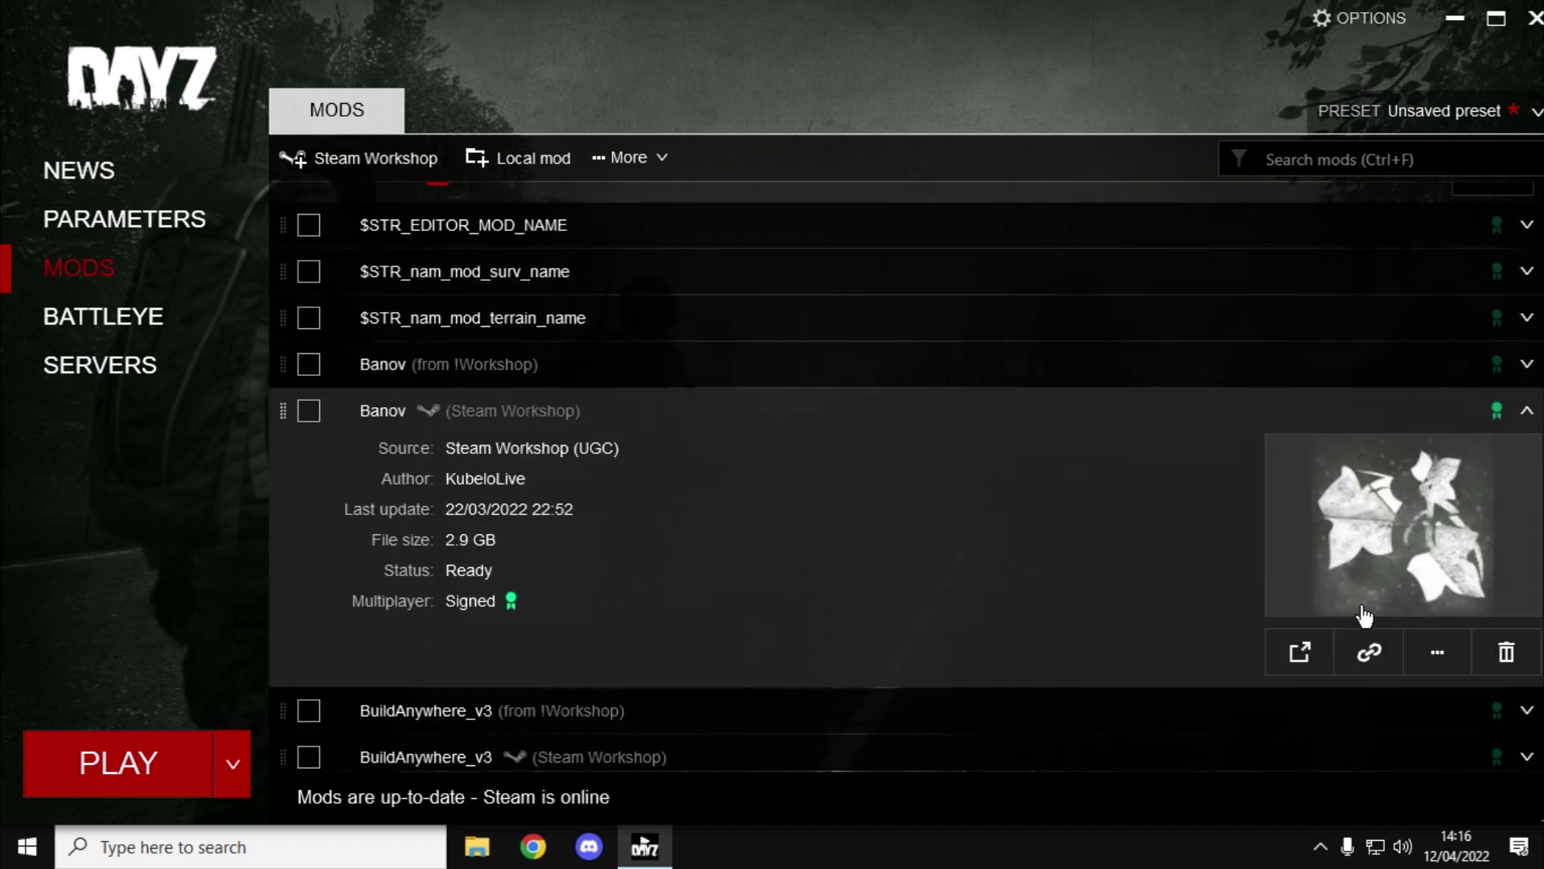
pyautogui.click(1508, 661)
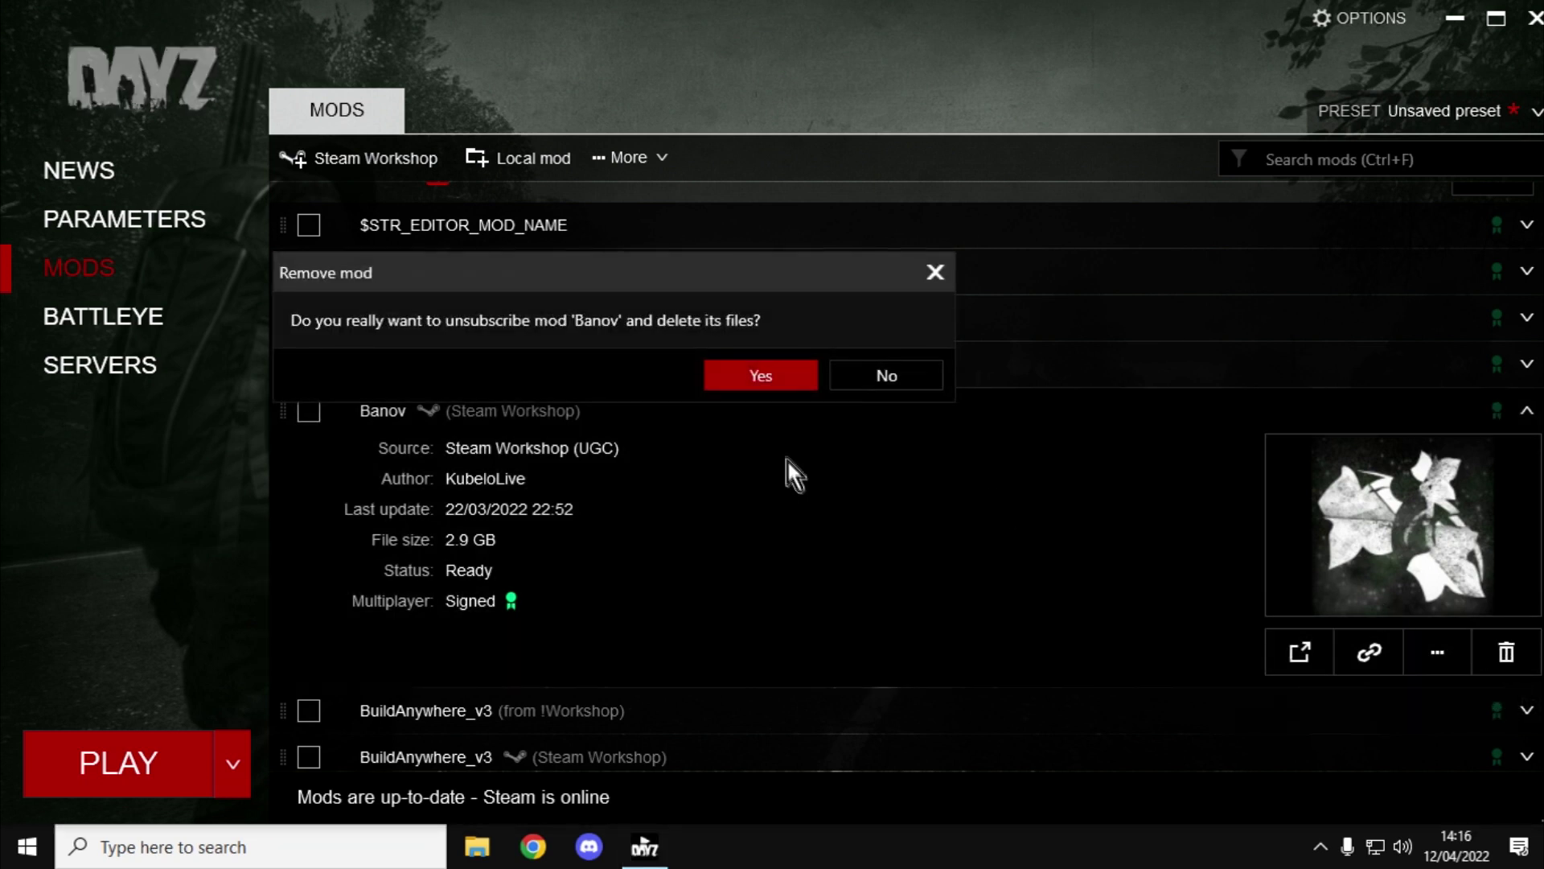
pyautogui.click(800, 386)
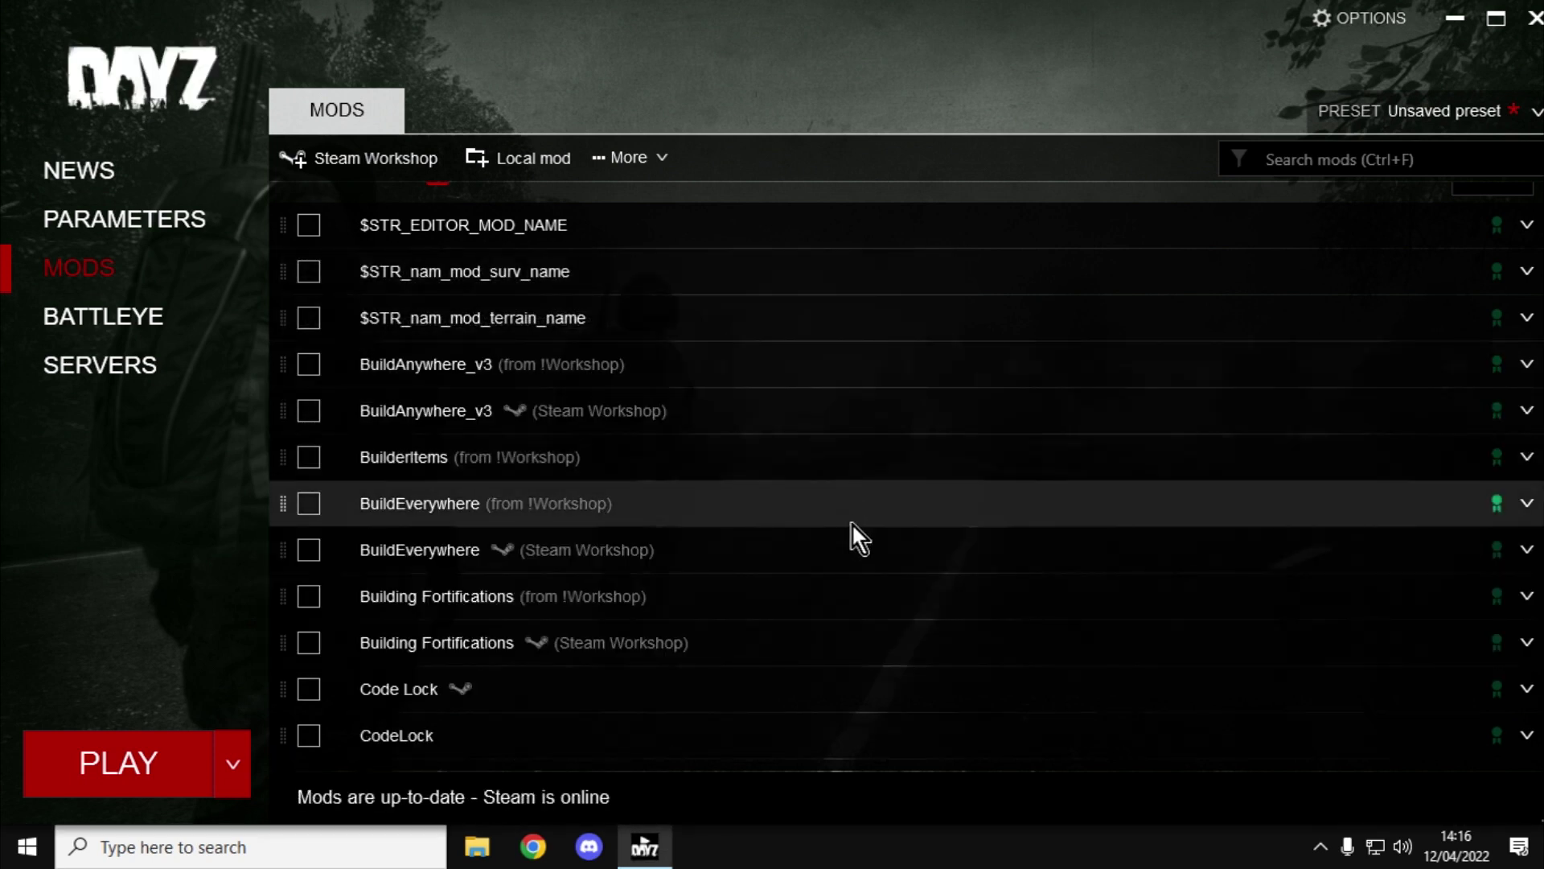
# Step: Remove the local mod $STR_EDITOR_MOD_NAME from the available mods list, leaving its files on the hard drive
pyautogui.scroll(2, 857, 518)
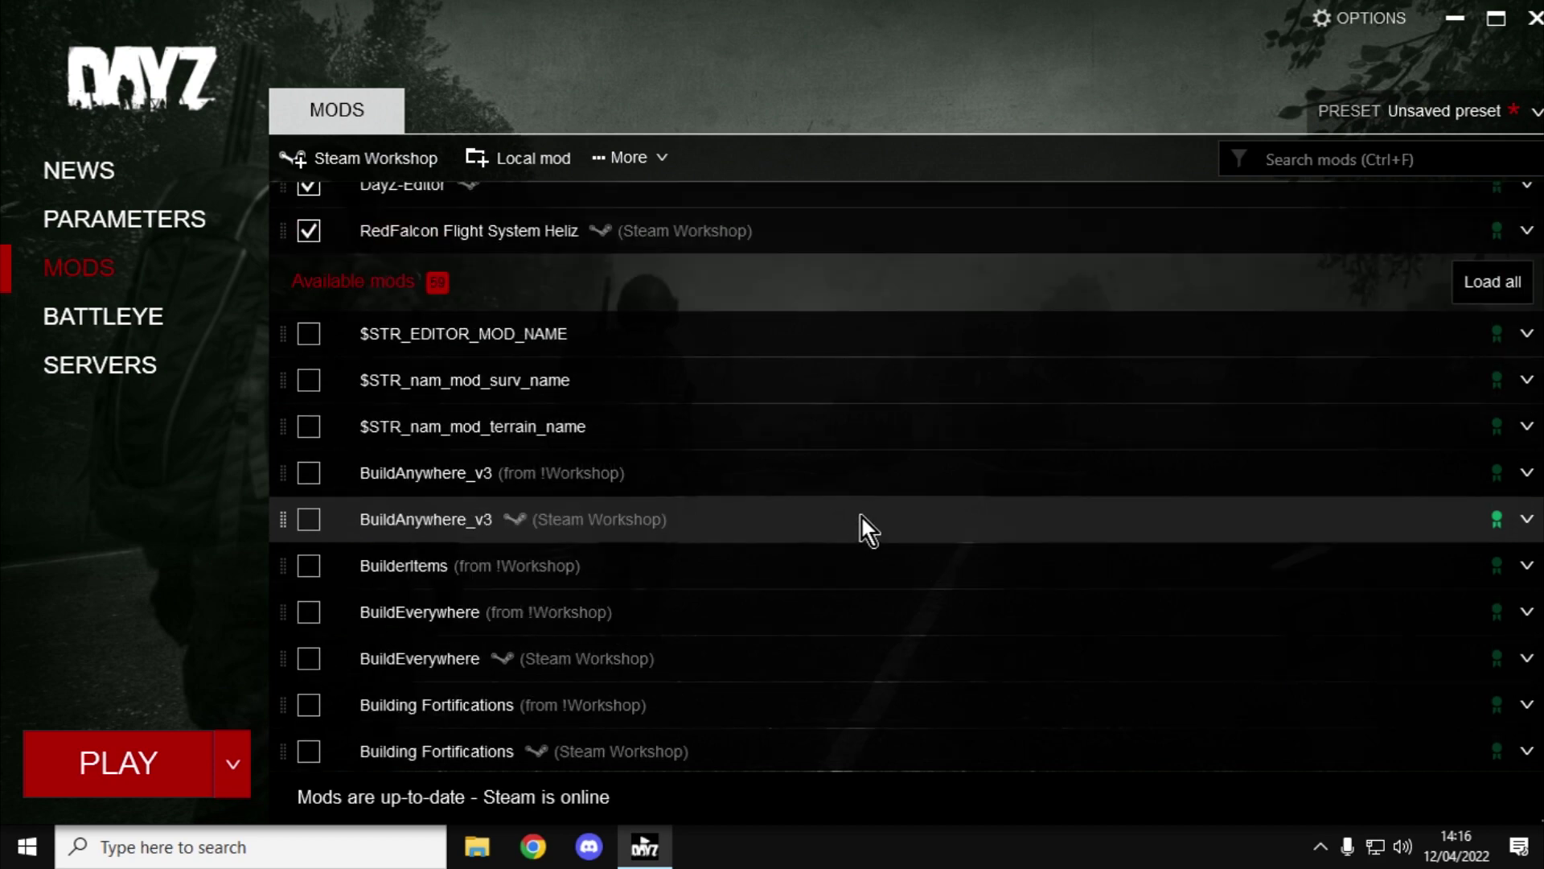
pyautogui.scroll(2, 860, 516)
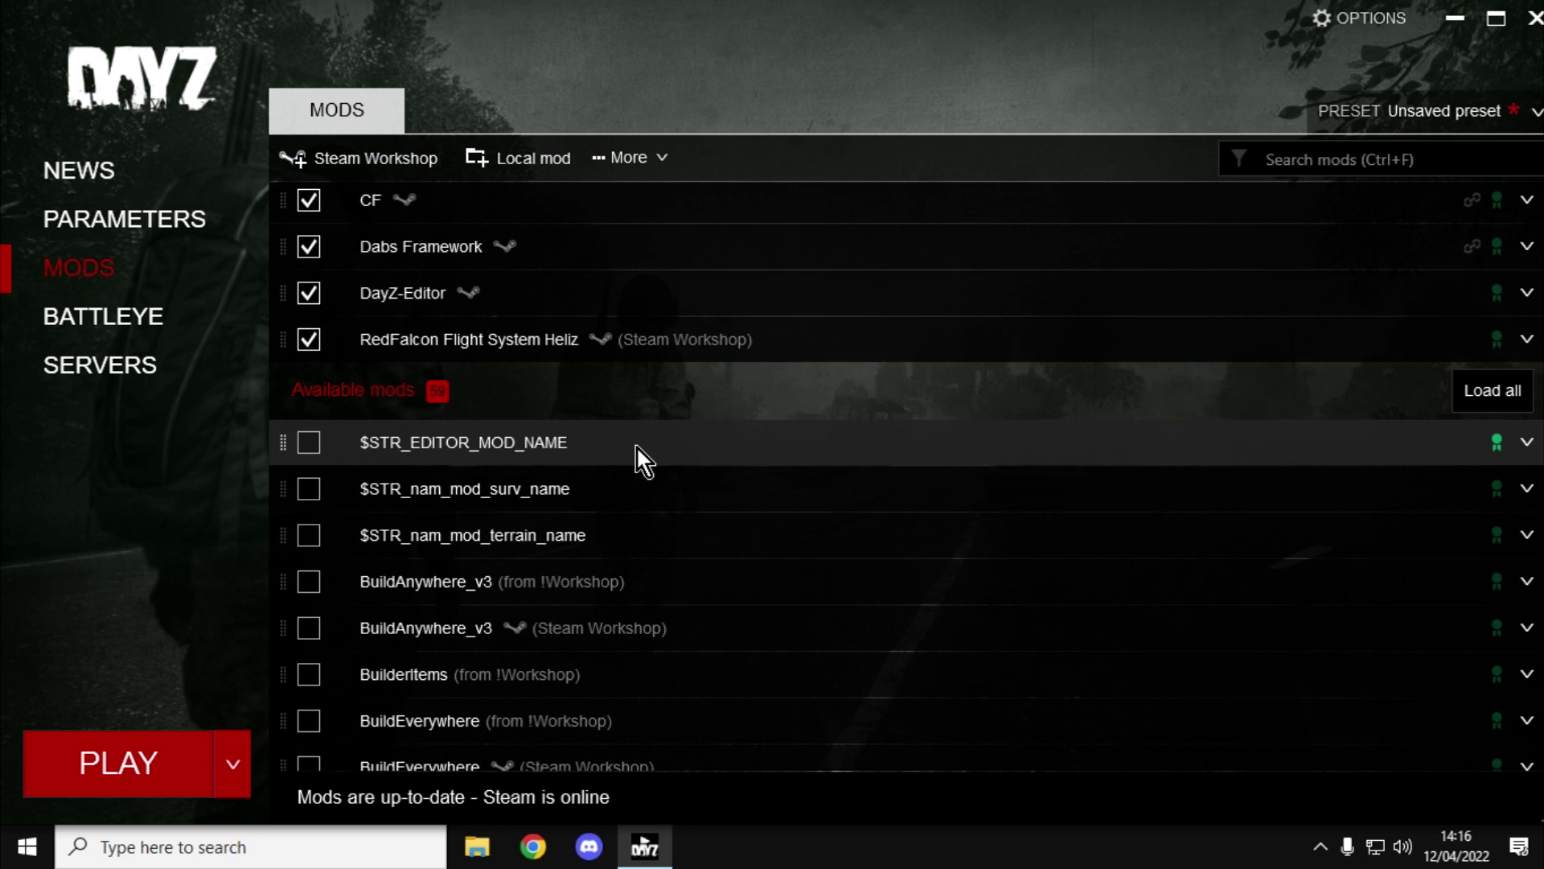
pyautogui.scroll(-6, 653, 494)
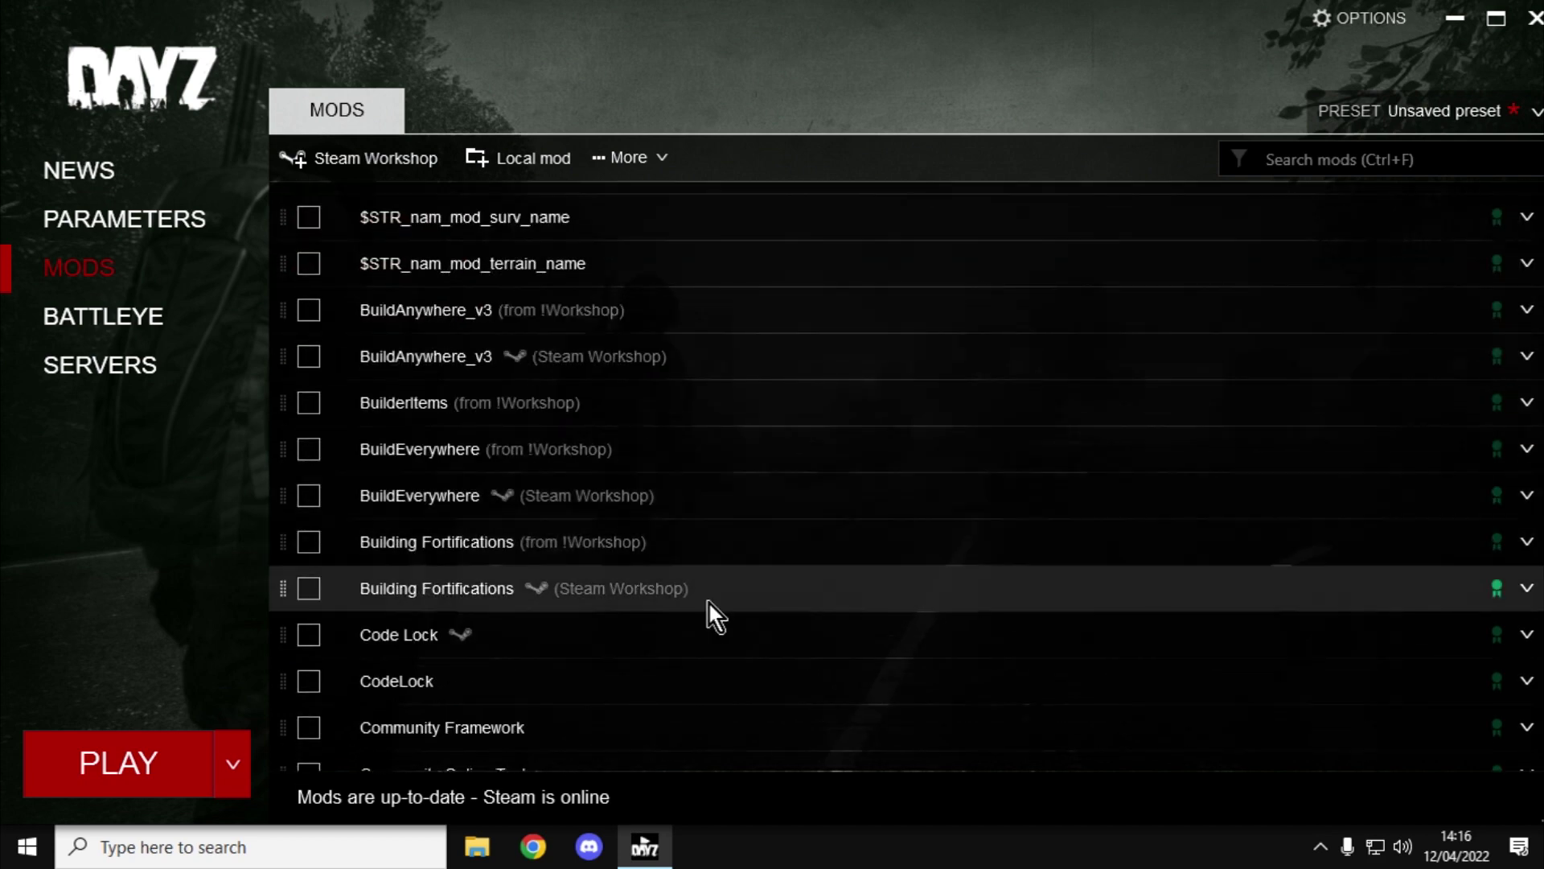
pyautogui.scroll(5, 711, 656)
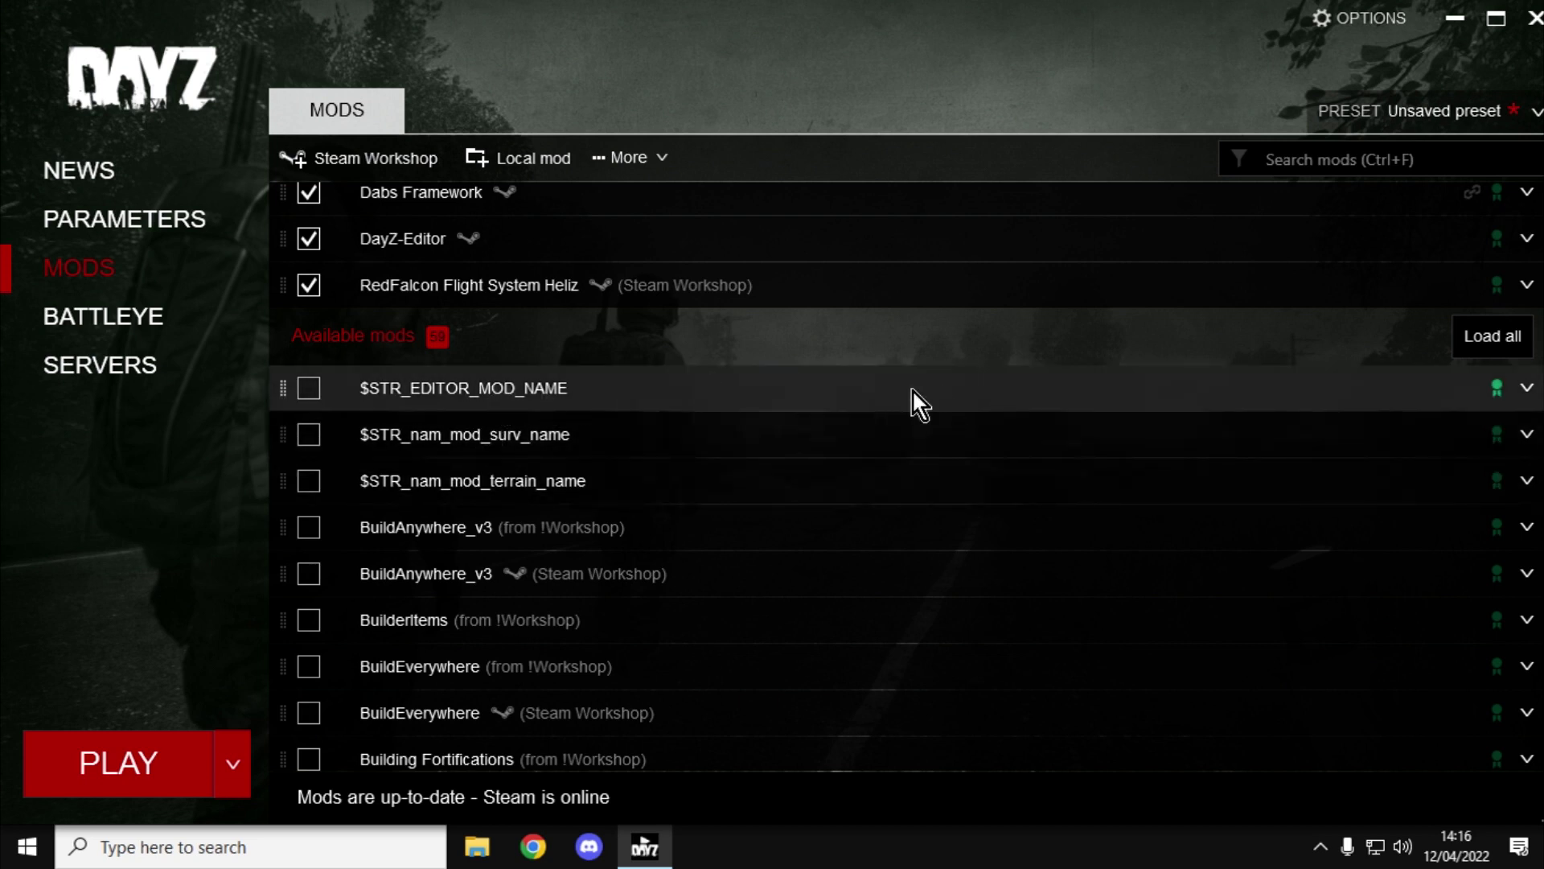
pyautogui.click(1528, 390)
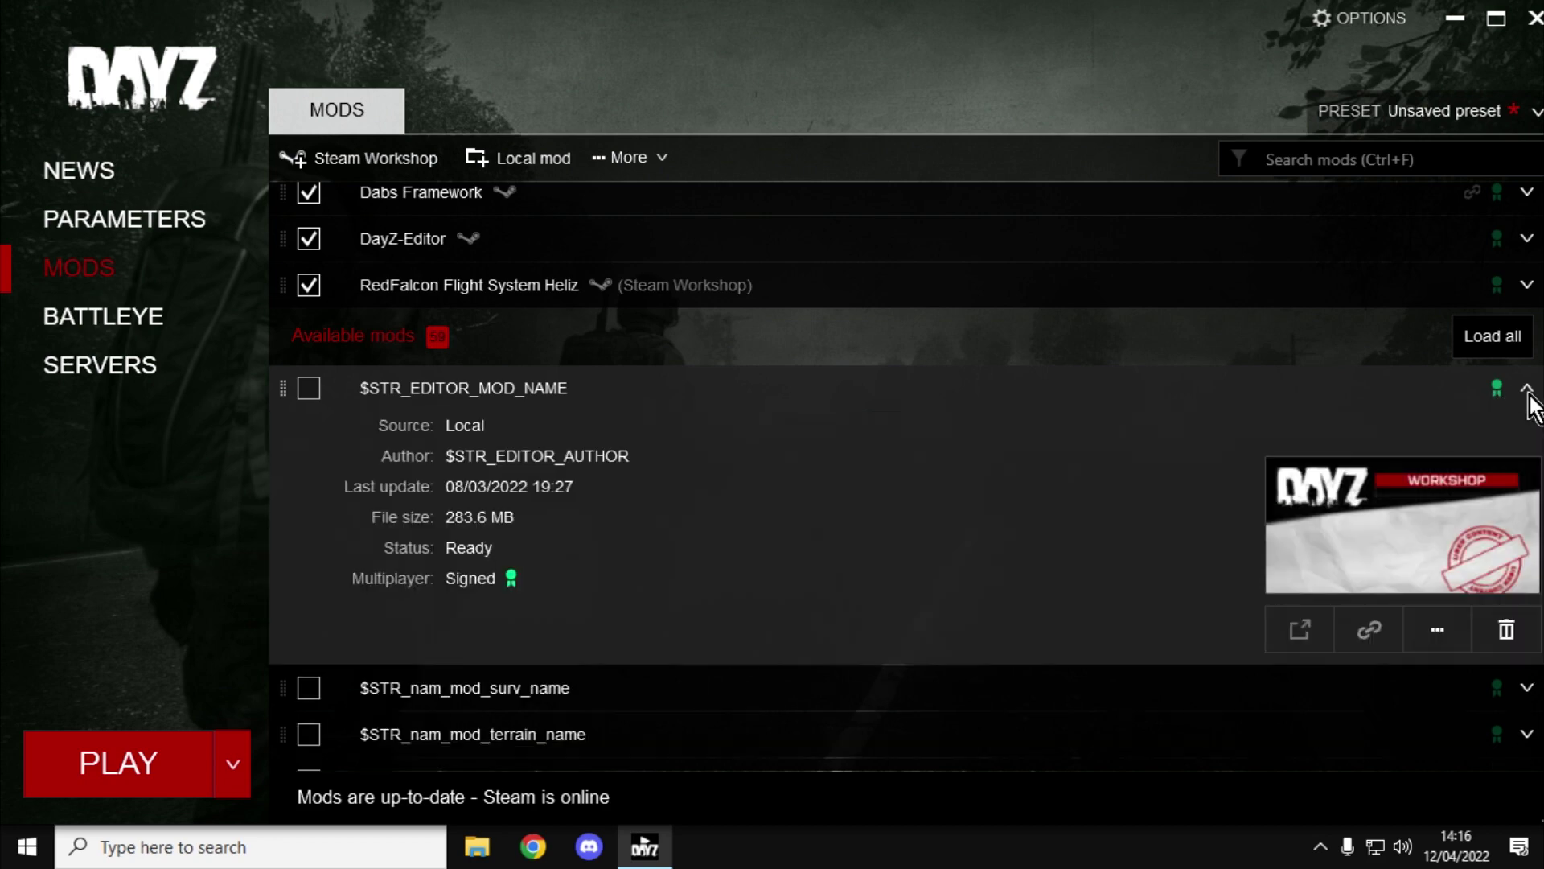
pyautogui.click(1505, 632)
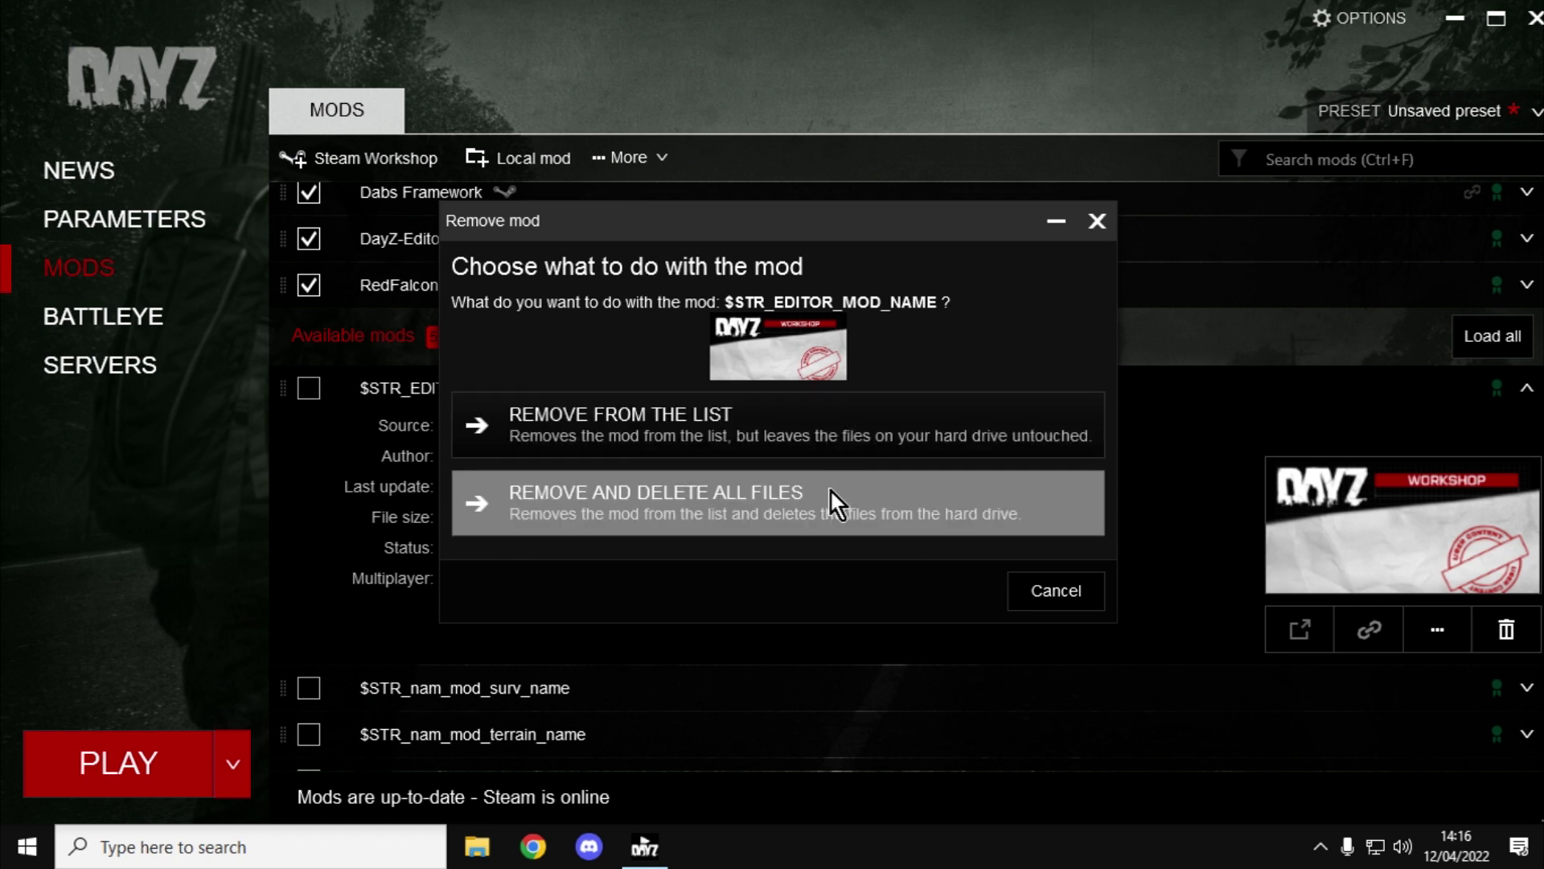
pyautogui.click(830, 423)
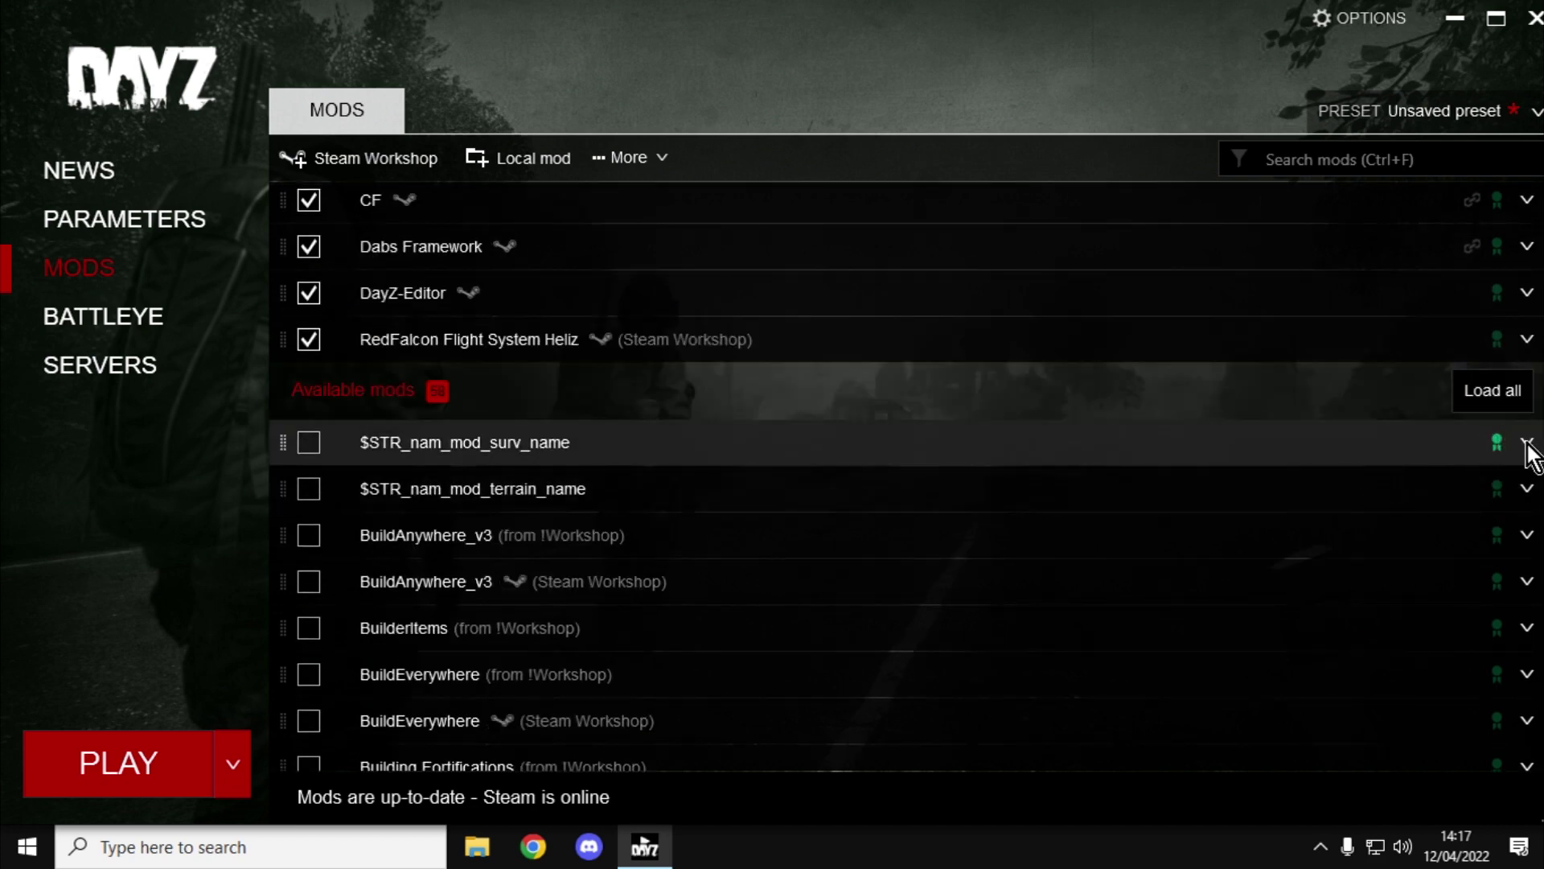
# Step: Remove the local mod $STR_nam_mod_surv_name from the available mods list without deleting its files
pyautogui.click(1526, 444)
pyautogui.click(1507, 686)
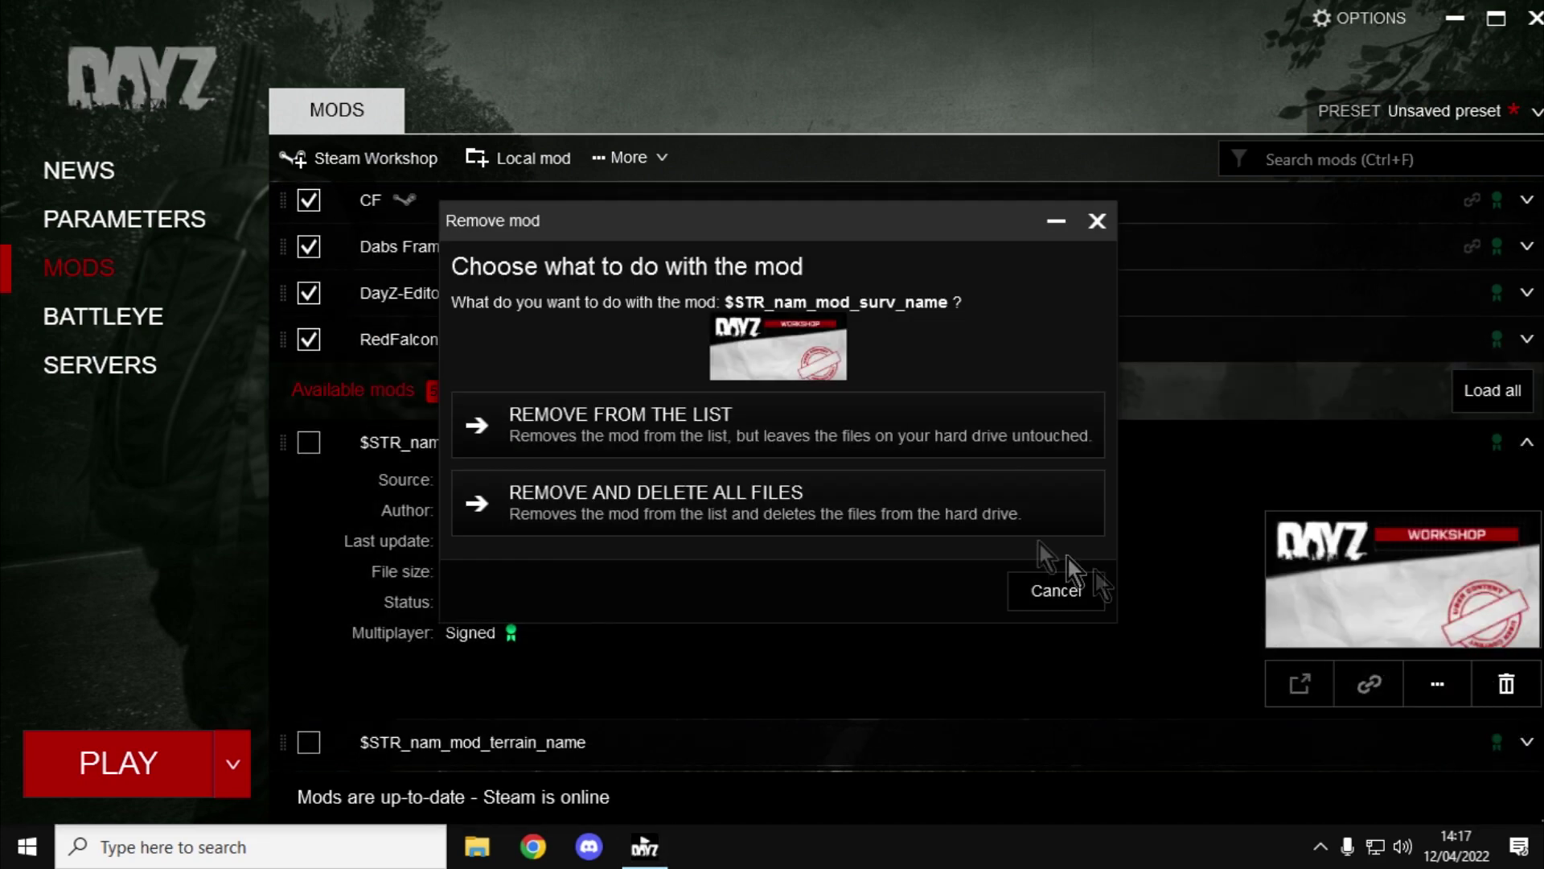
pyautogui.click(862, 449)
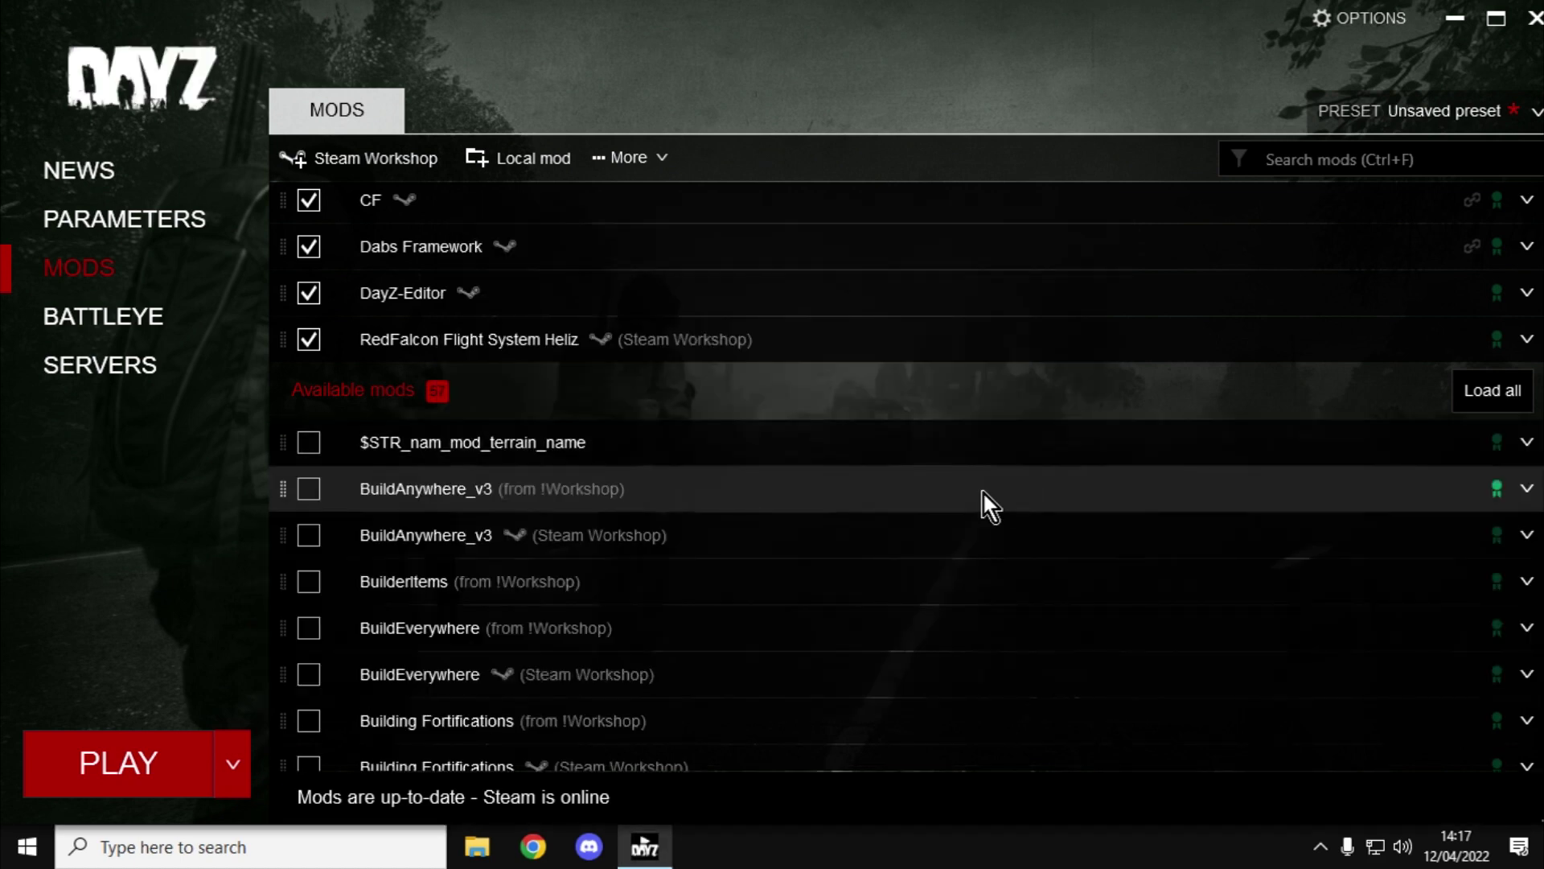
pyautogui.scroll(-5, 984, 492)
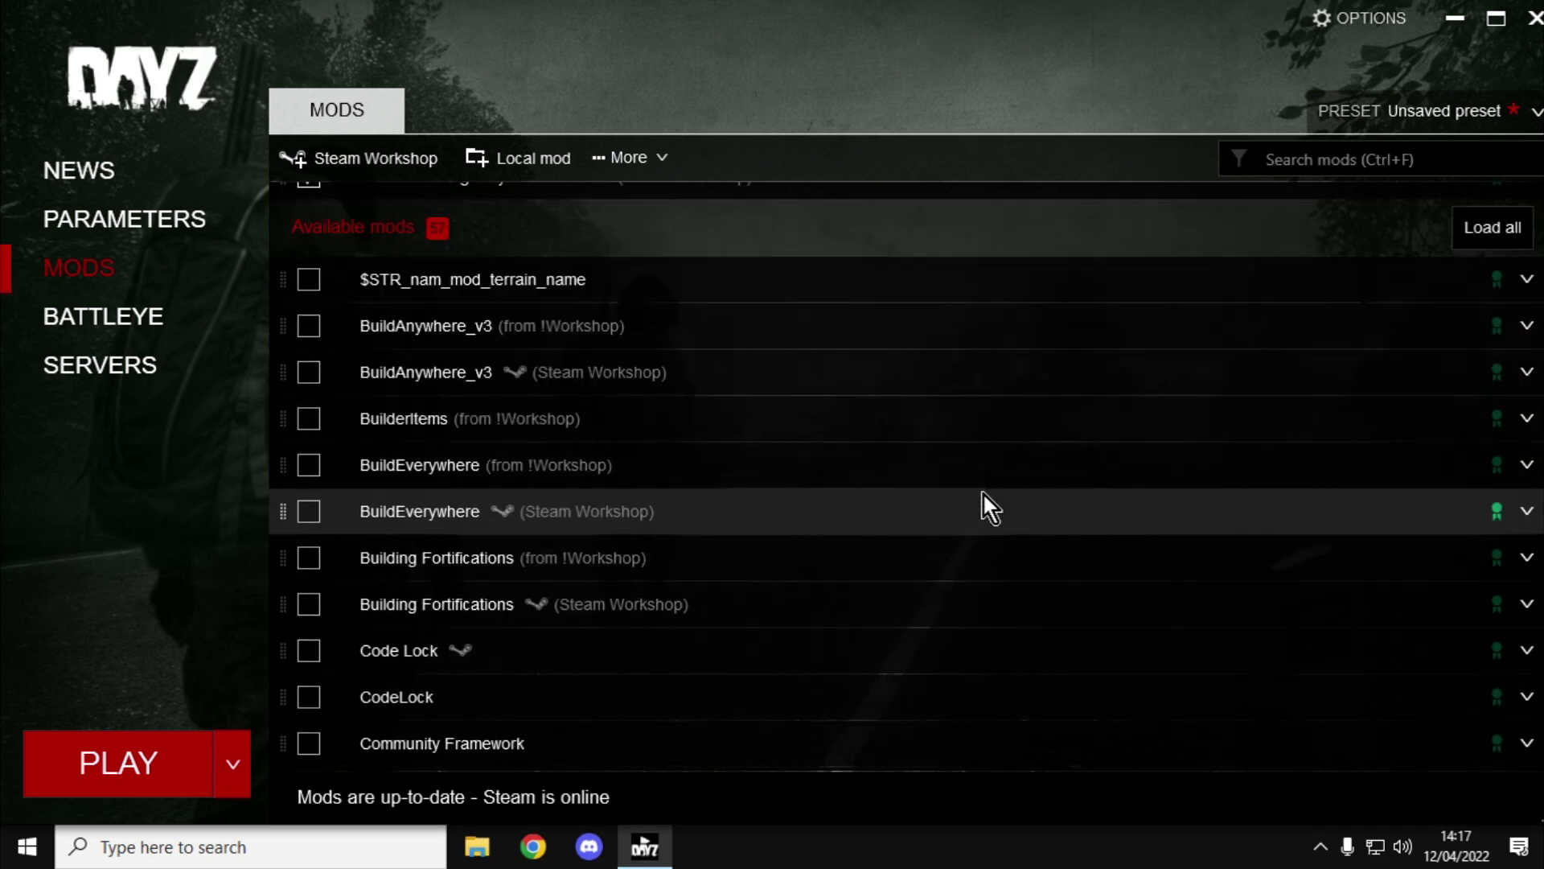
pyautogui.scroll(-3, 946, 468)
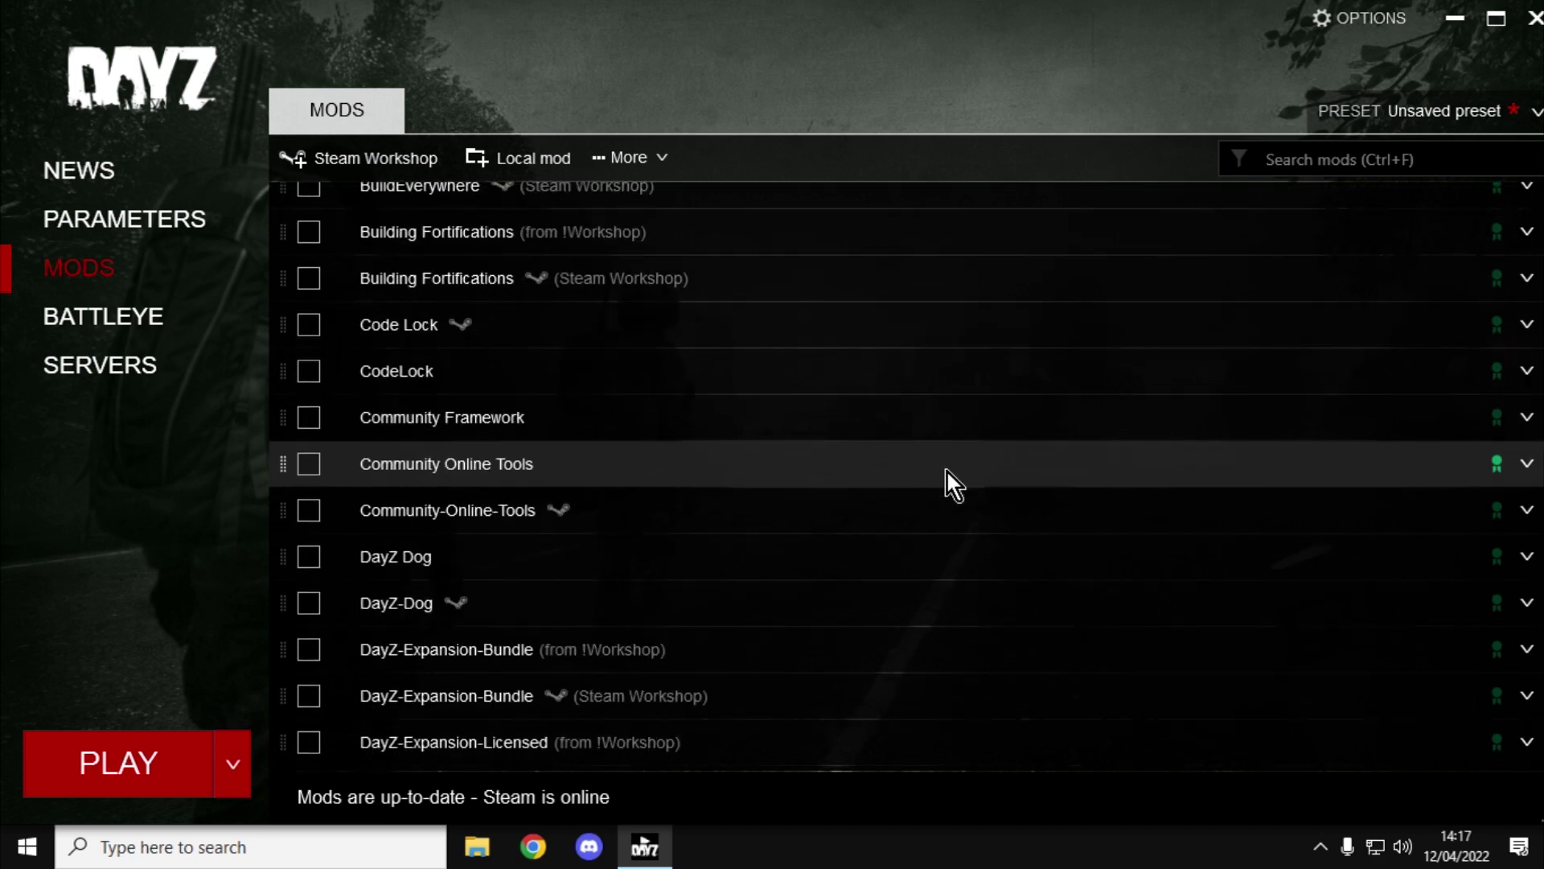
pyautogui.scroll(3, 947, 472)
pyautogui.scroll(3, 947, 473)
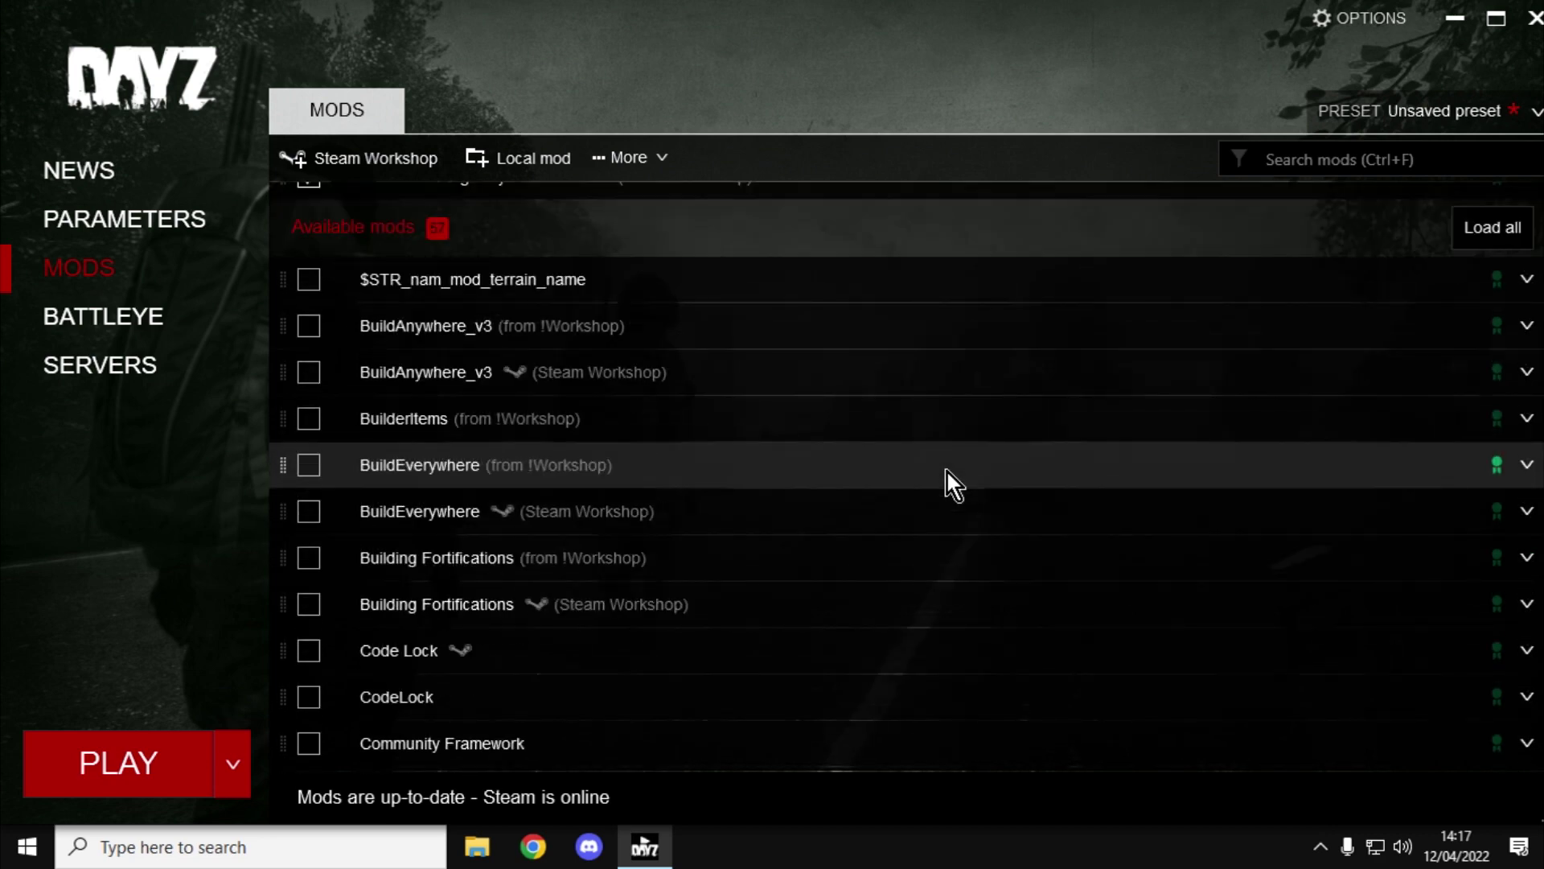
# Step: Switch to File Explorer and open the !Workshop folder inside Steam's common DayZ folder
pyautogui.click(479, 851)
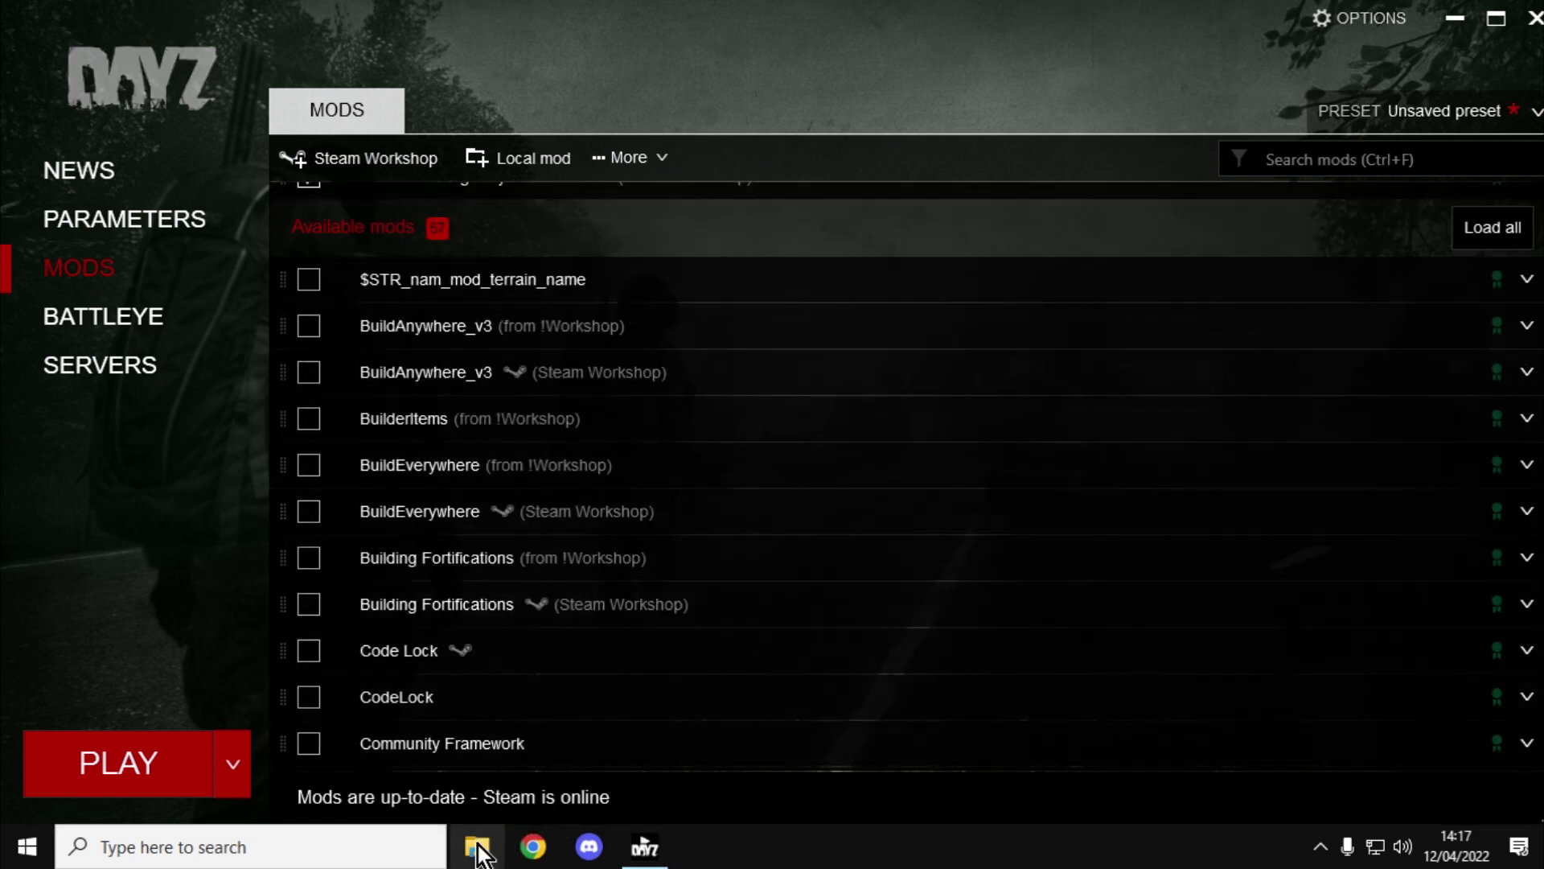
pyautogui.rightClick(478, 844)
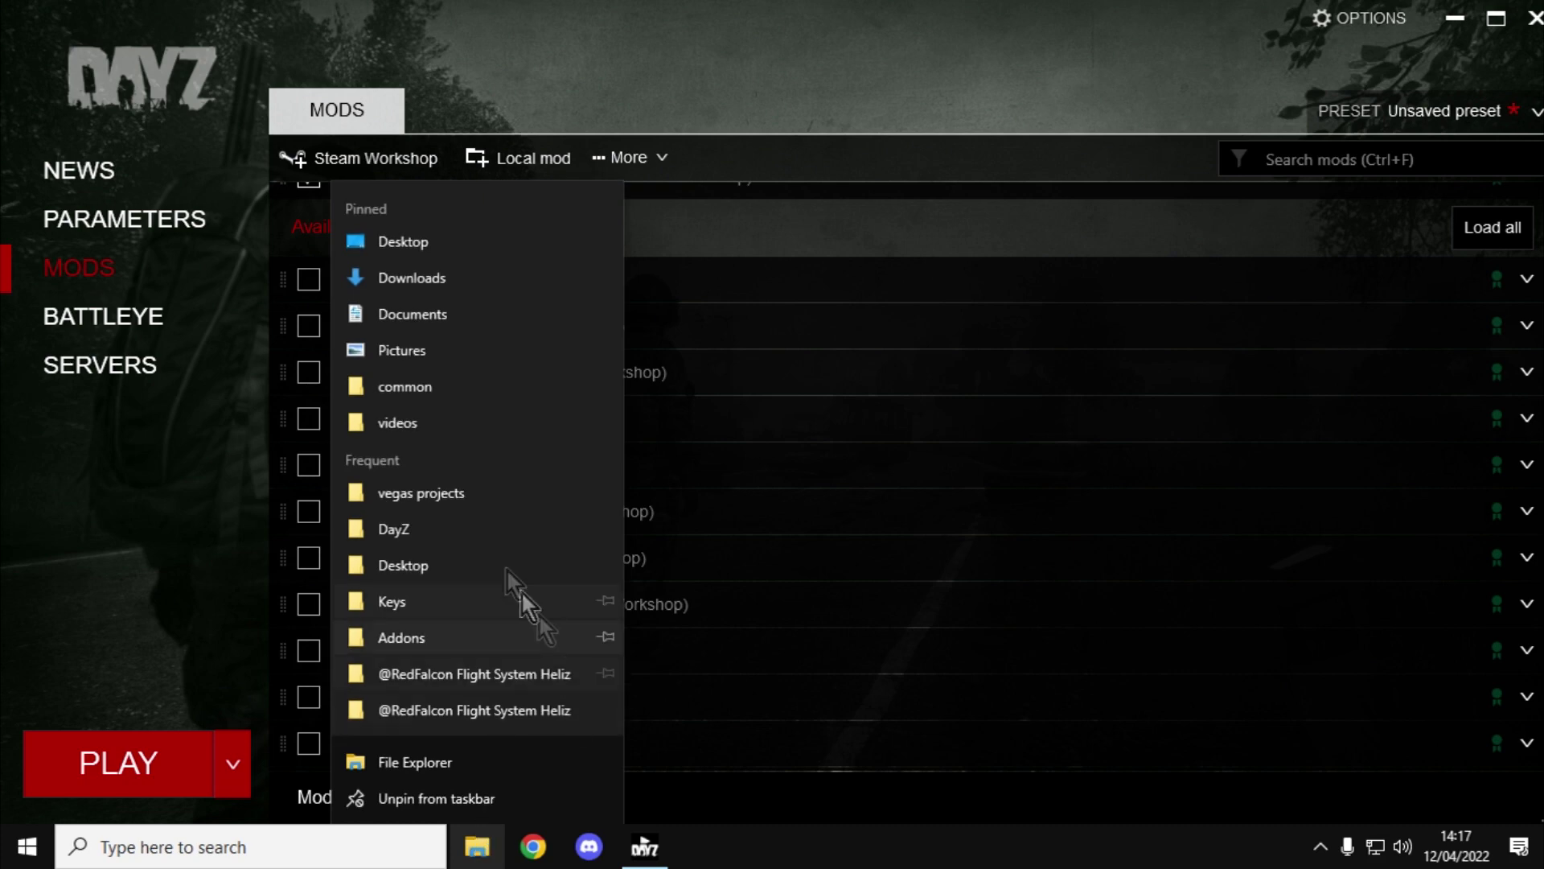
pyautogui.click(472, 394)
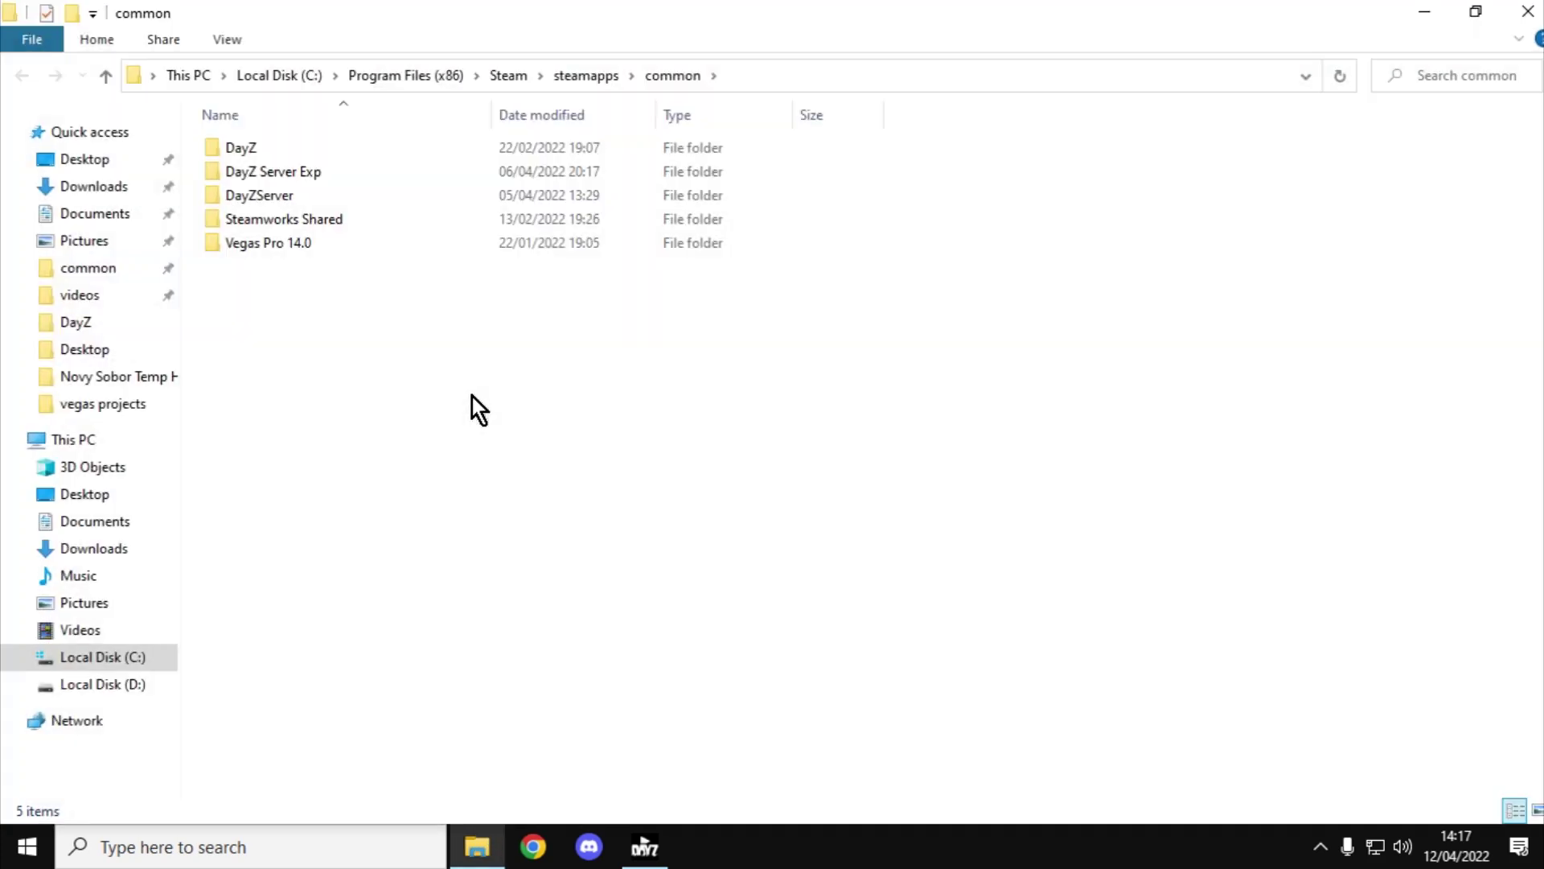
pyautogui.click(252, 150)
pyautogui.doubleClick(253, 151)
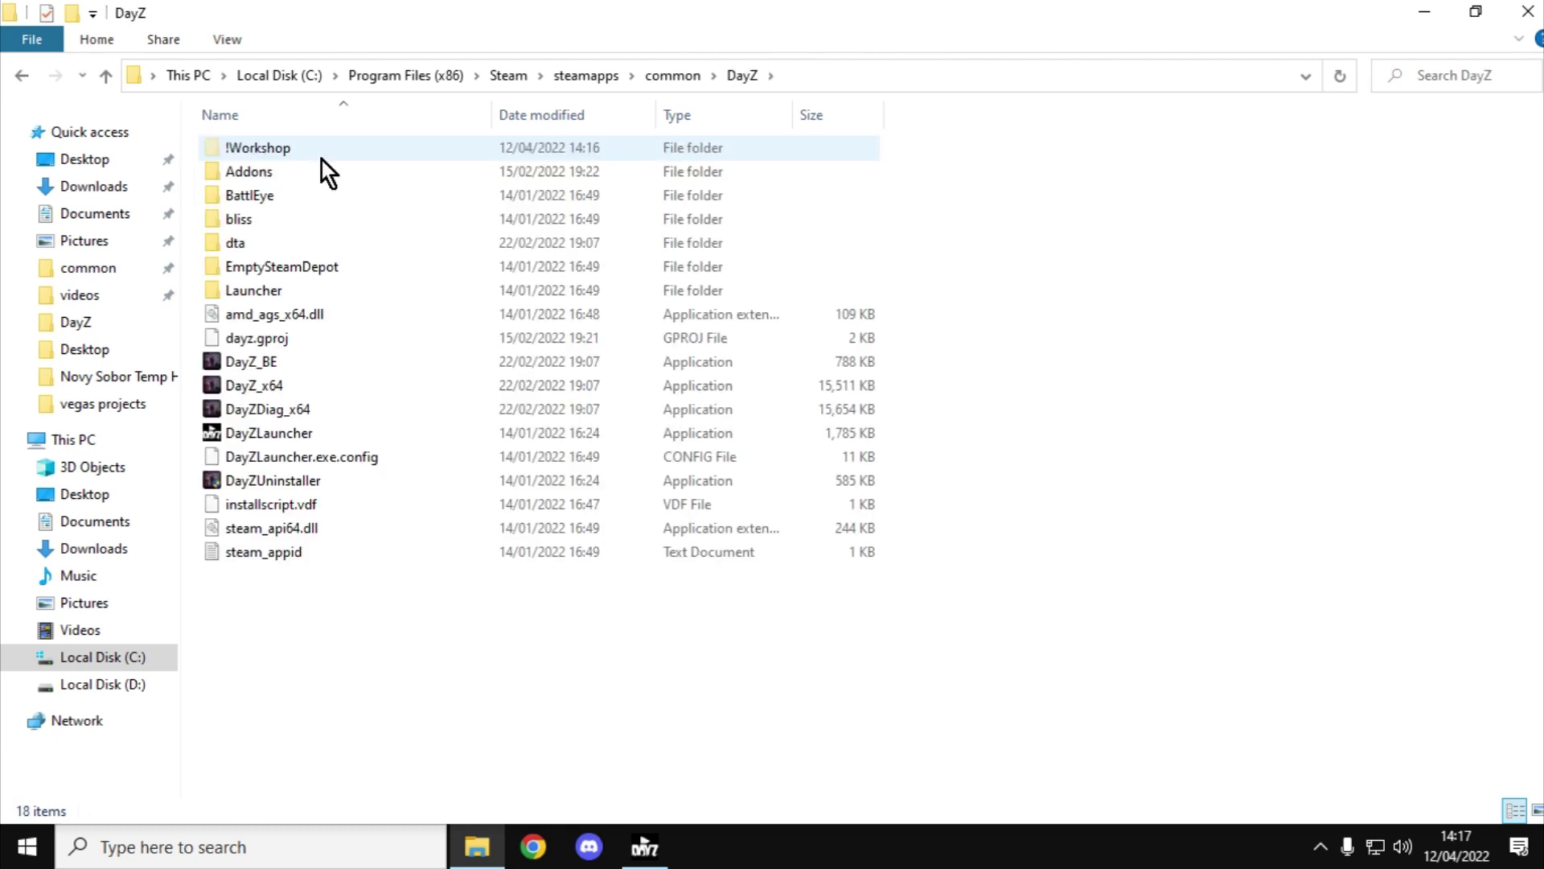
pyautogui.doubleClick(275, 146)
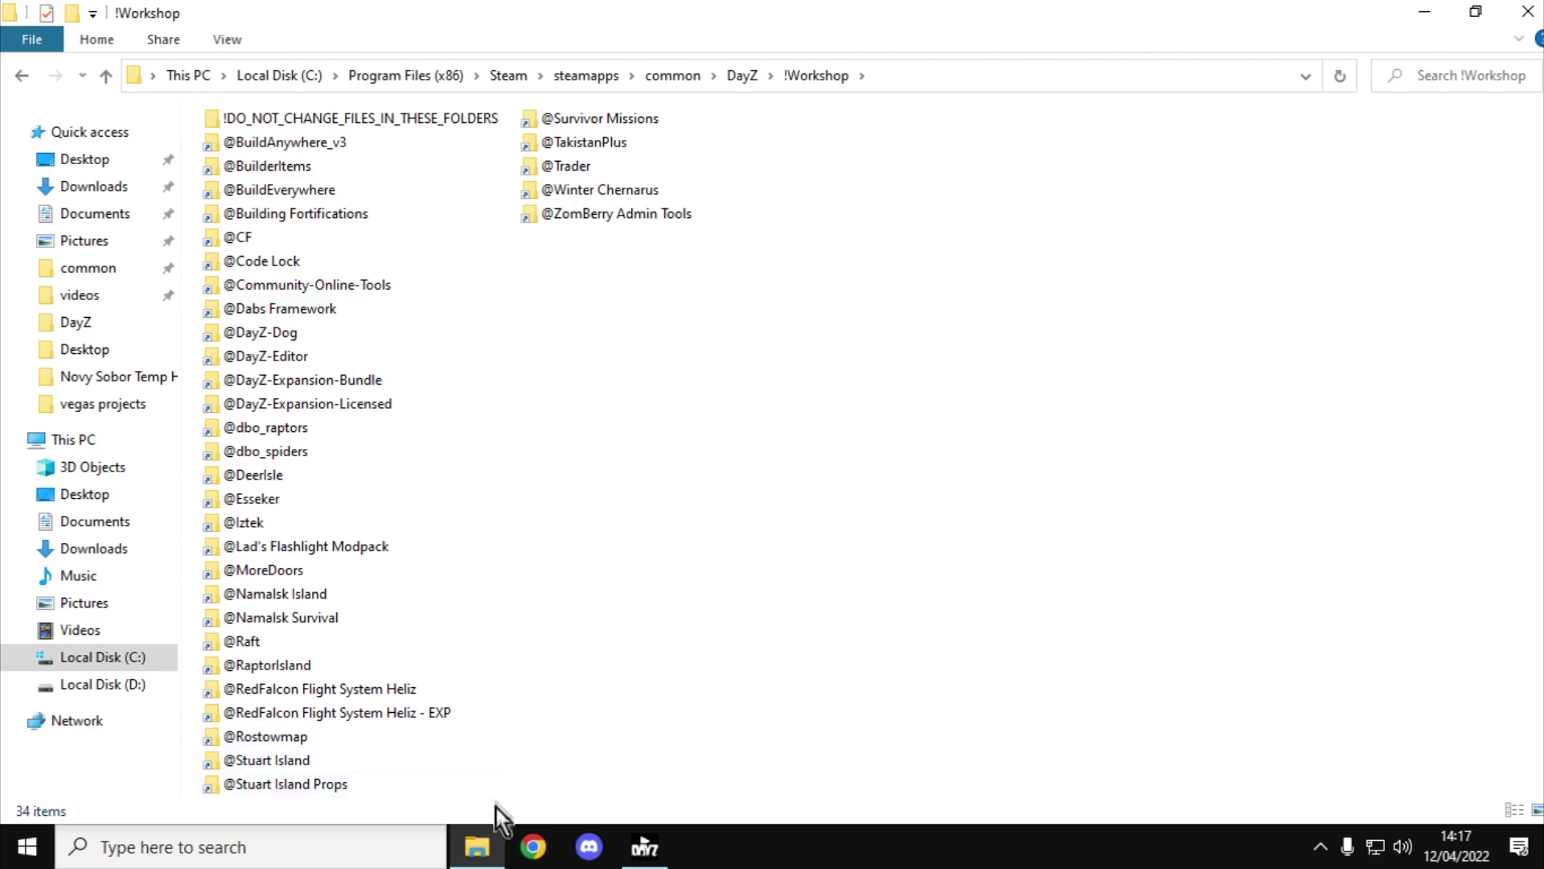
# Step: Switch to the DayZ Launcher and open the Steam Workshop BuildAnywhere_v3 mod's folder in Windows Explorer, accepting the cache warning
pyautogui.click(644, 847)
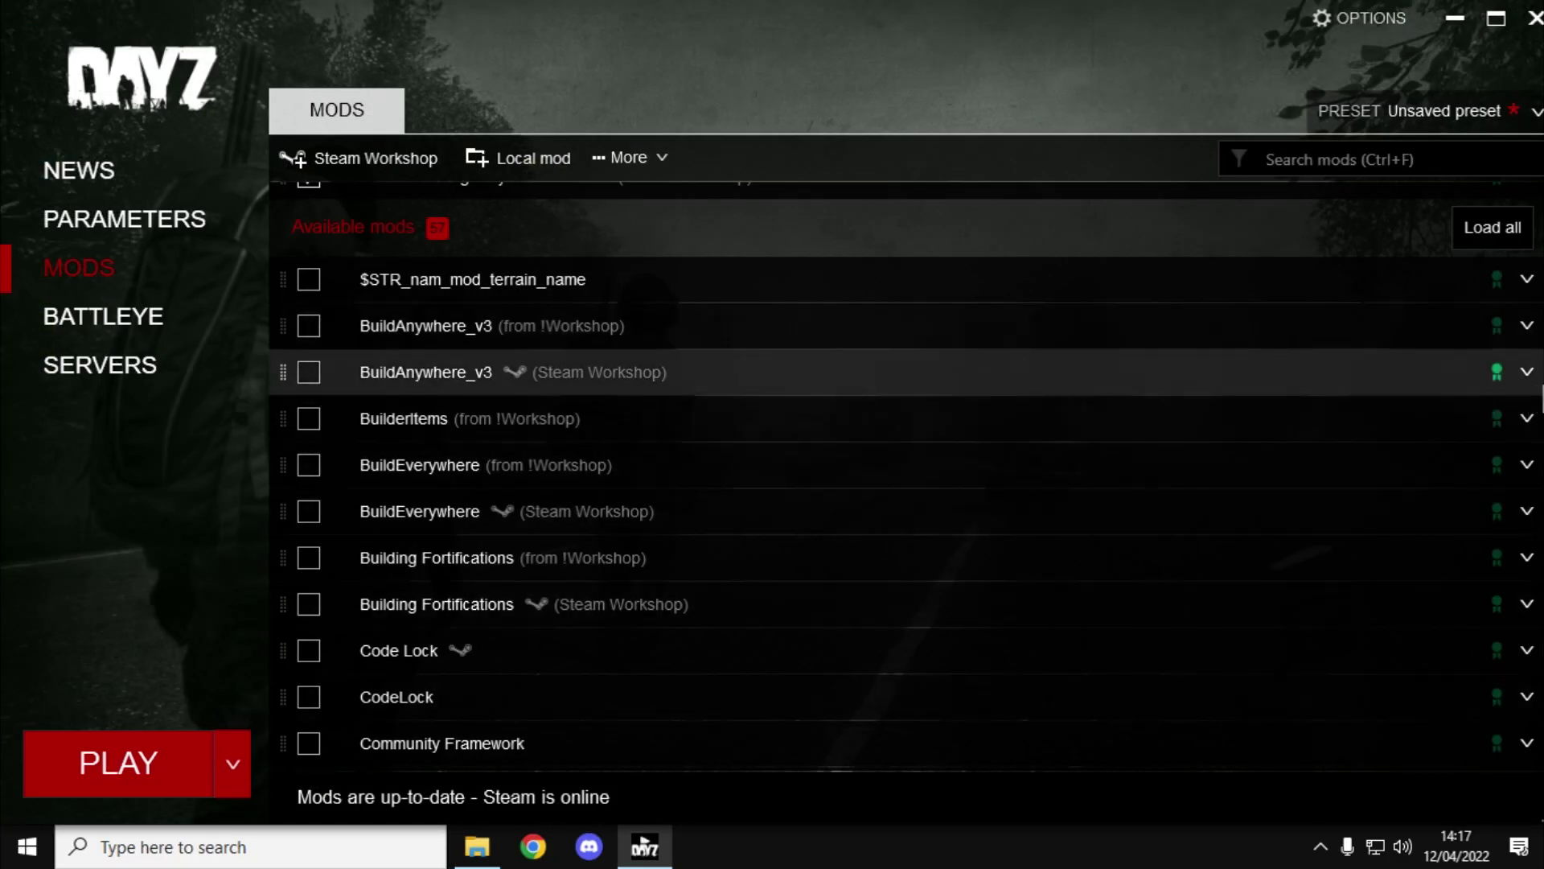
pyautogui.click(1531, 382)
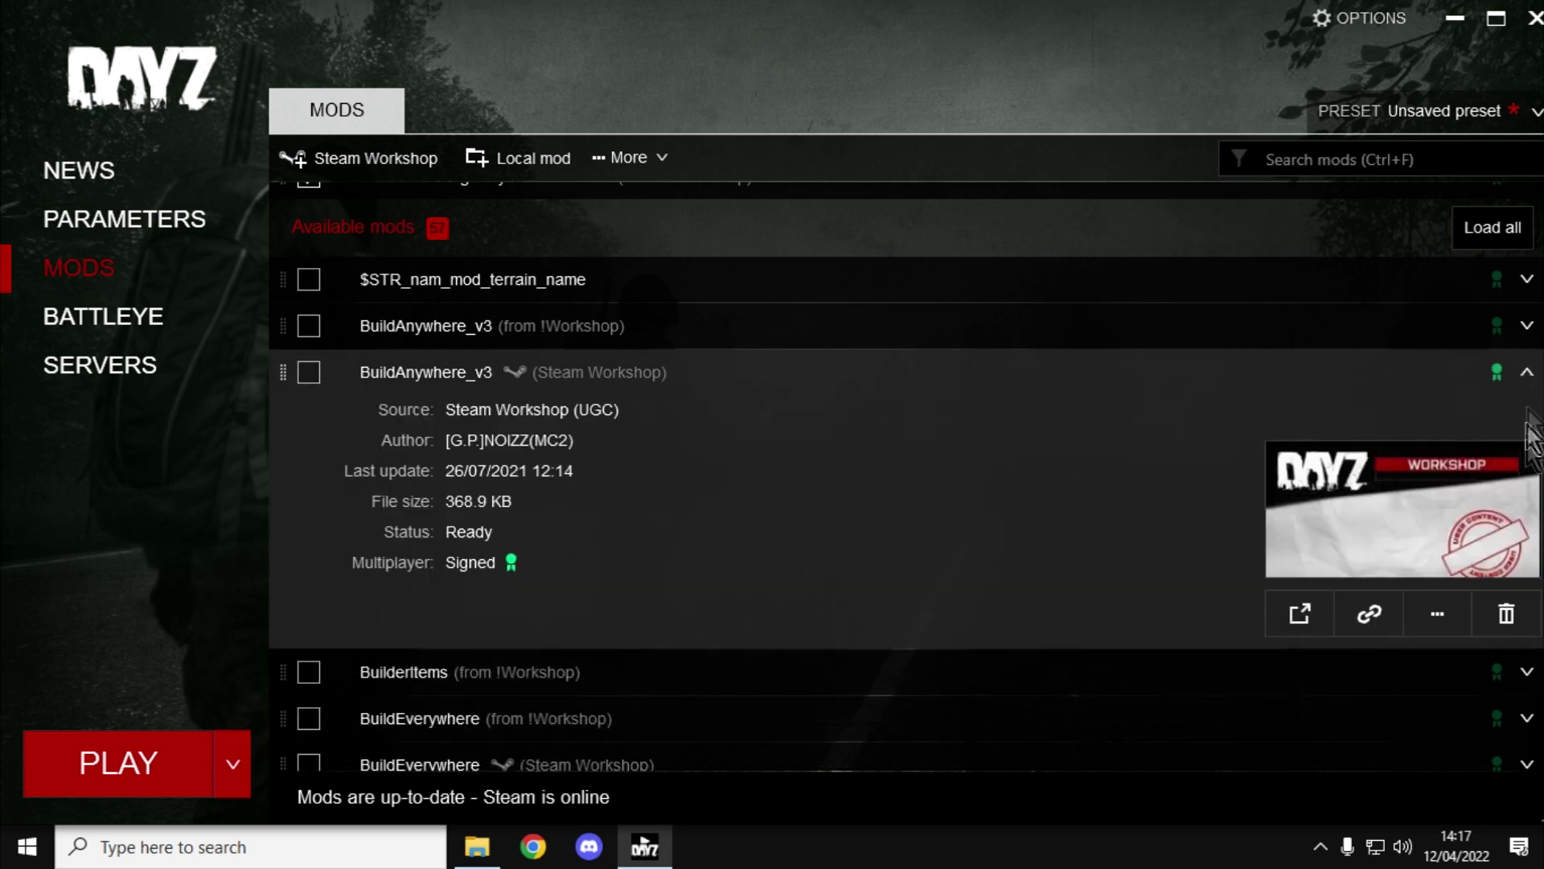
pyautogui.click(1439, 614)
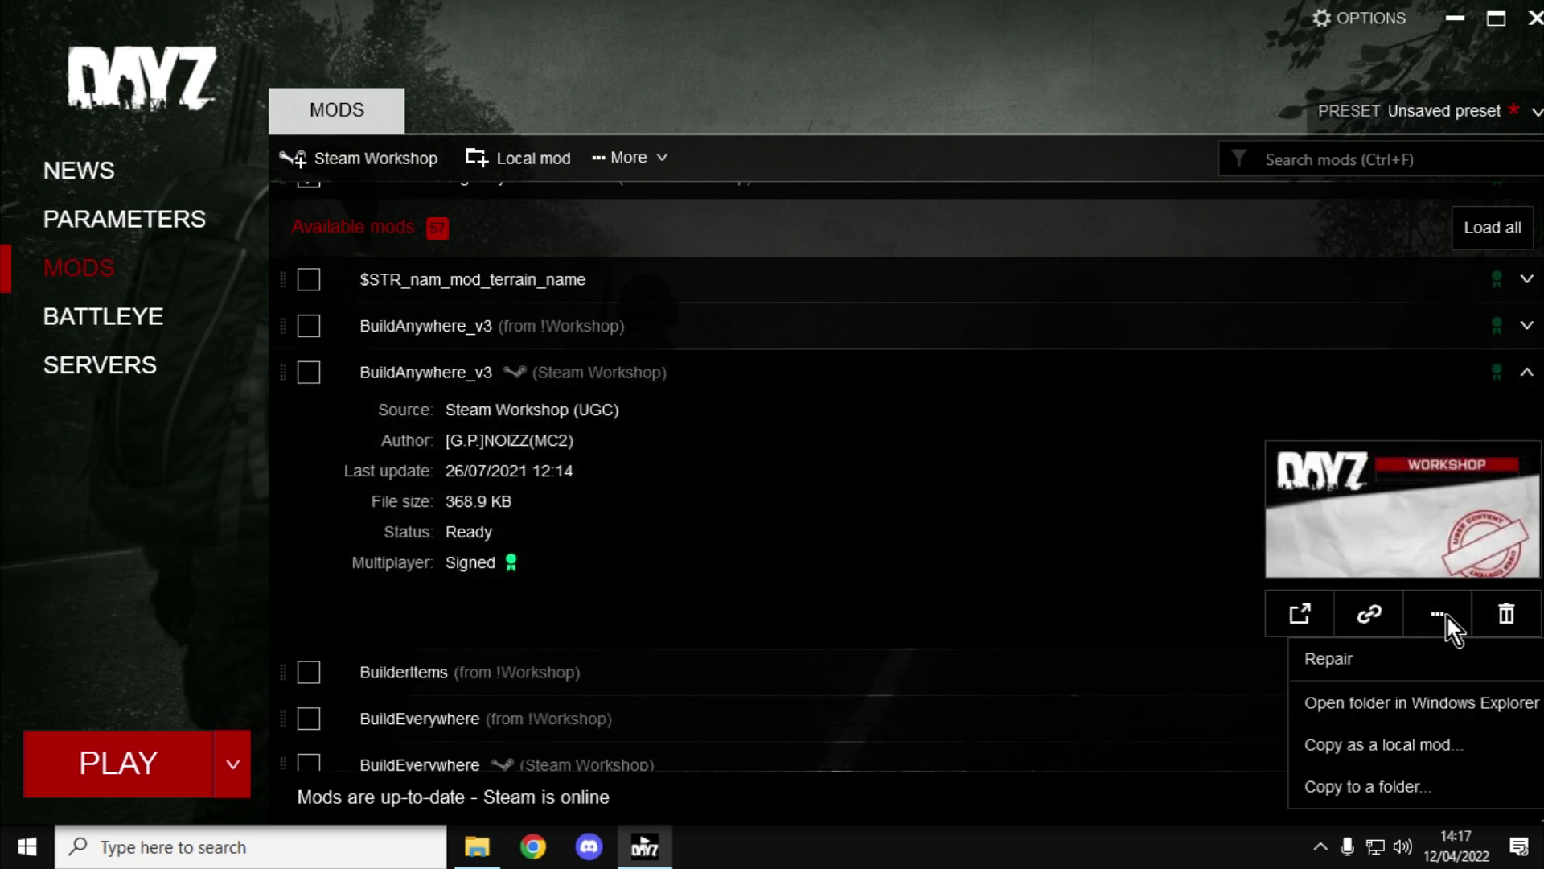
pyautogui.click(1397, 705)
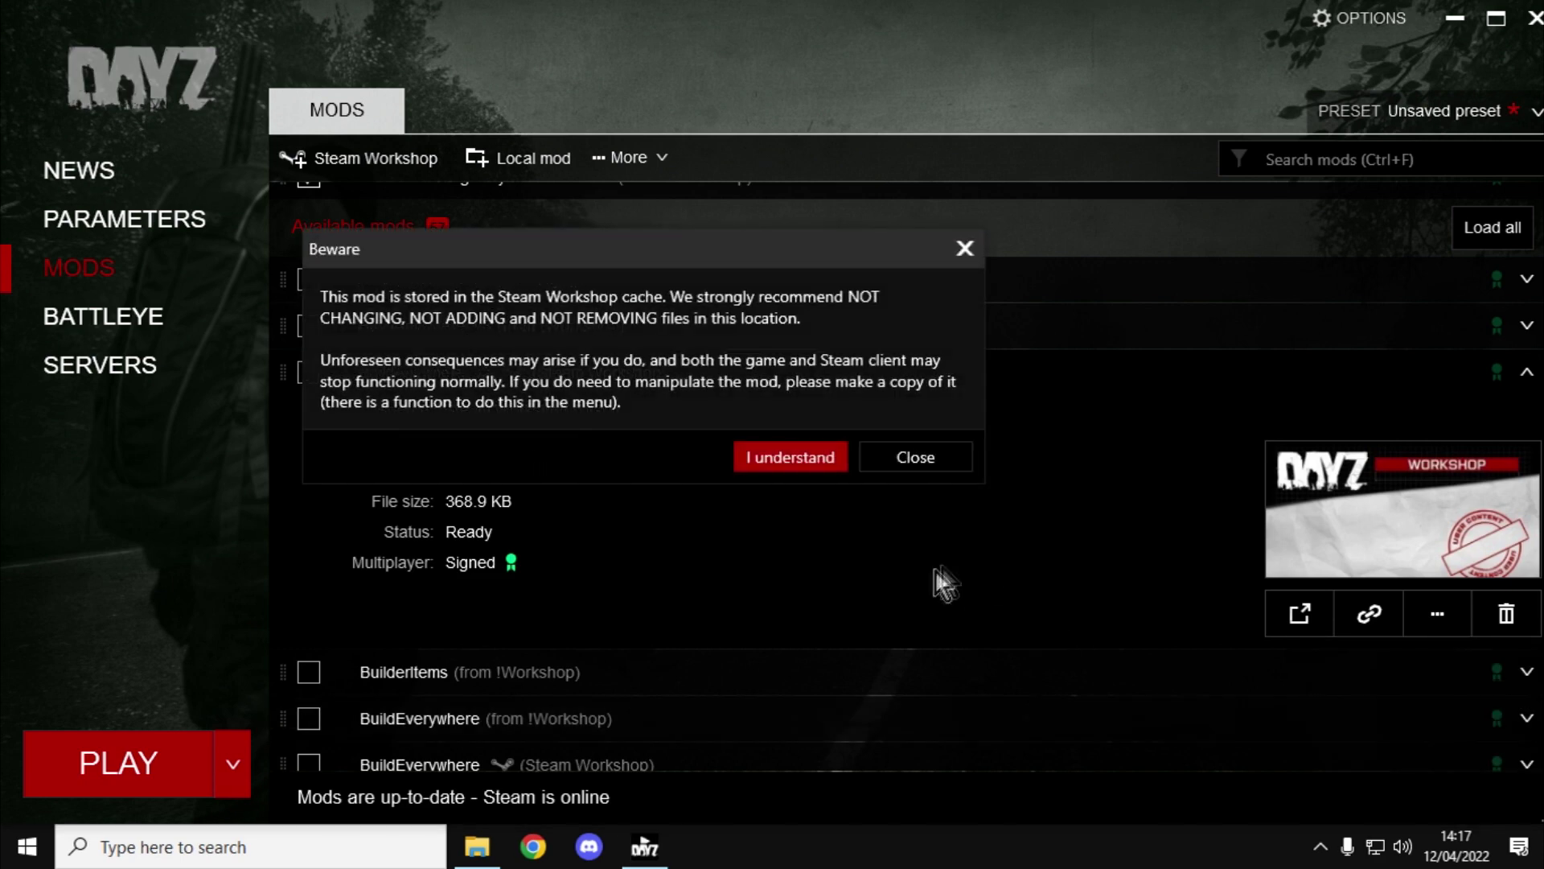
pyautogui.click(776, 456)
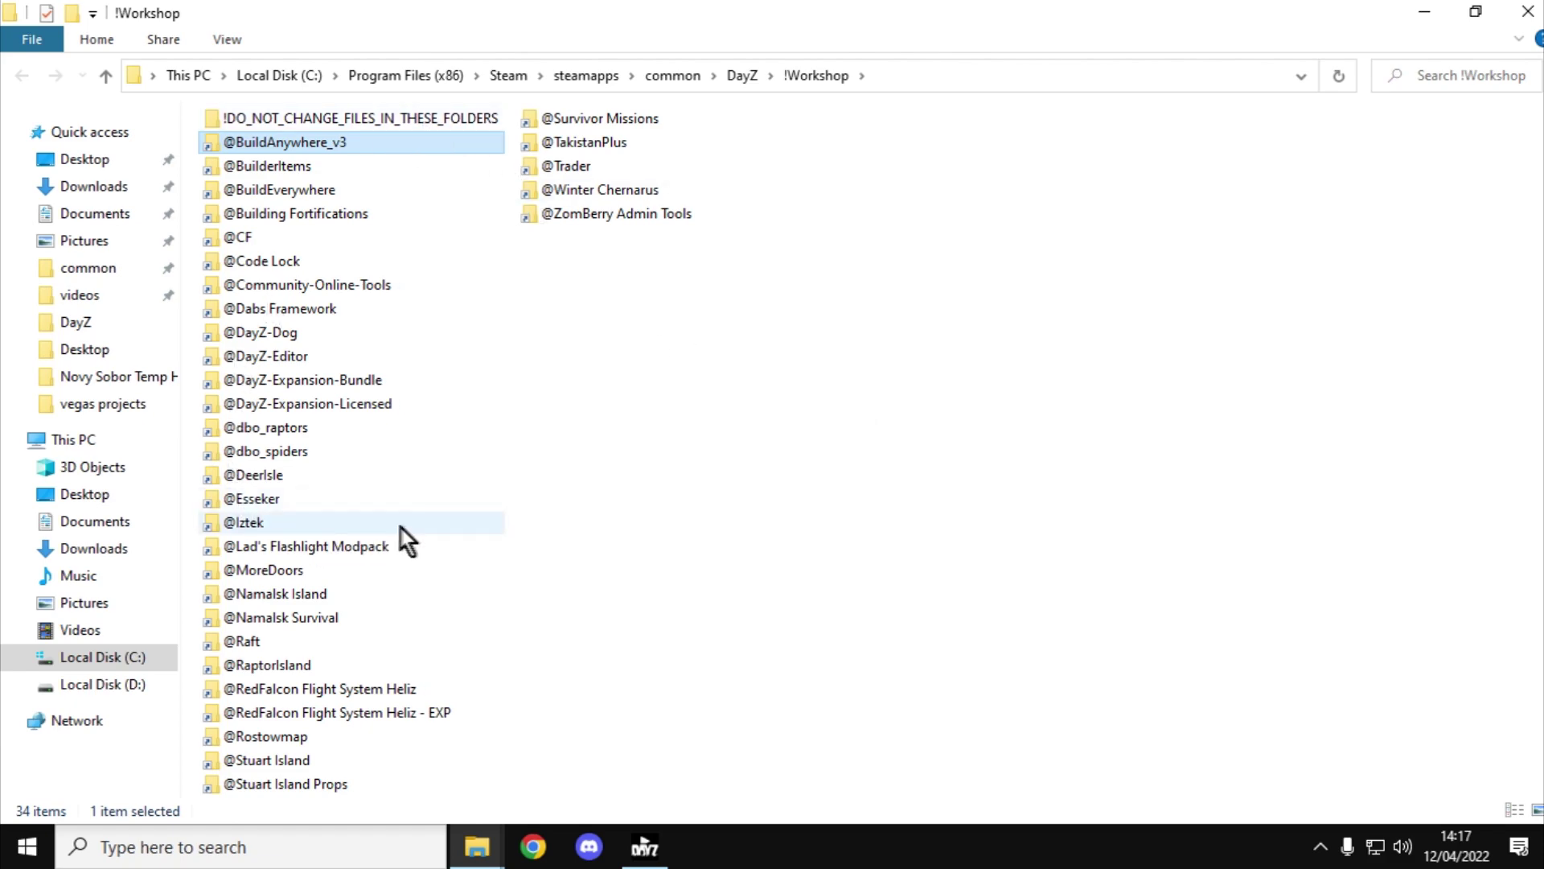
# Step: Return to the DayZ Launcher and collapse the details of the Steam Workshop BuildAnywhere_v3 mod
pyautogui.click(644, 847)
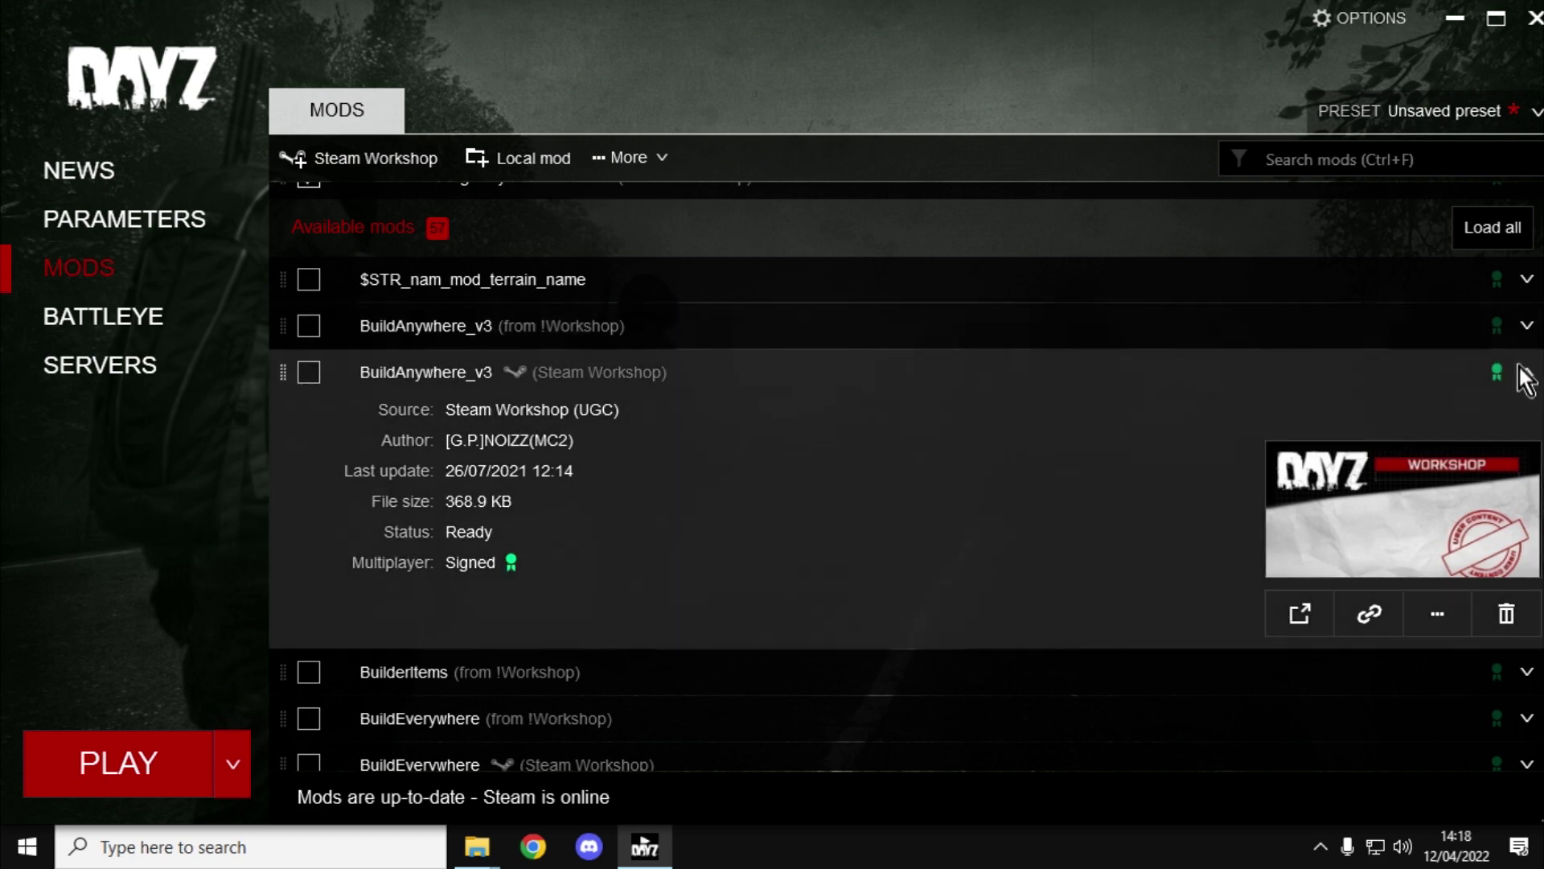
pyautogui.click(1527, 372)
pyautogui.scroll(5, 804, 384)
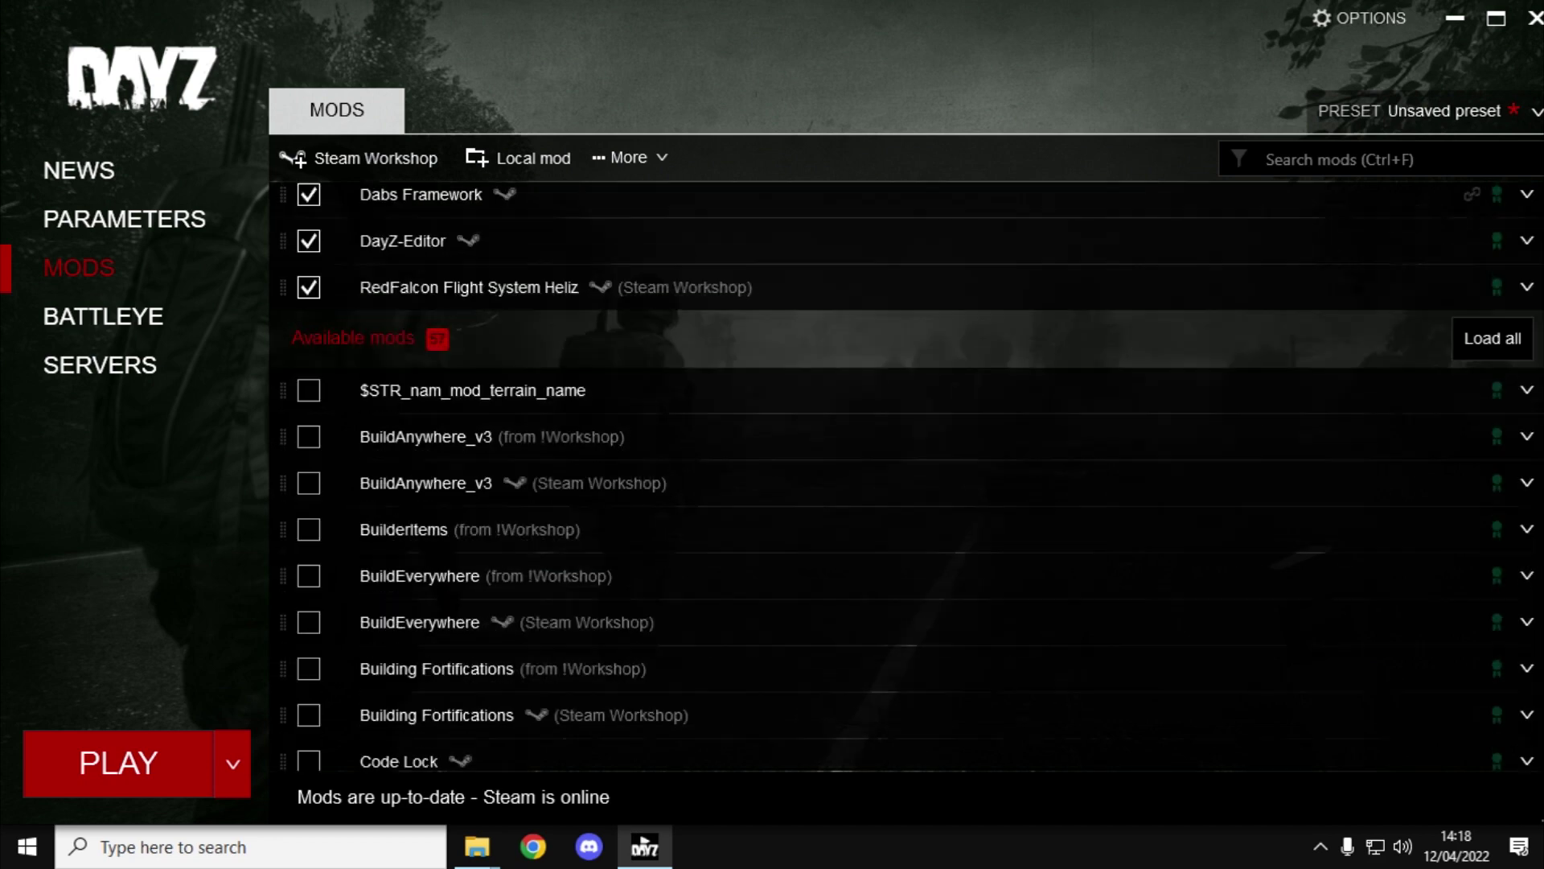